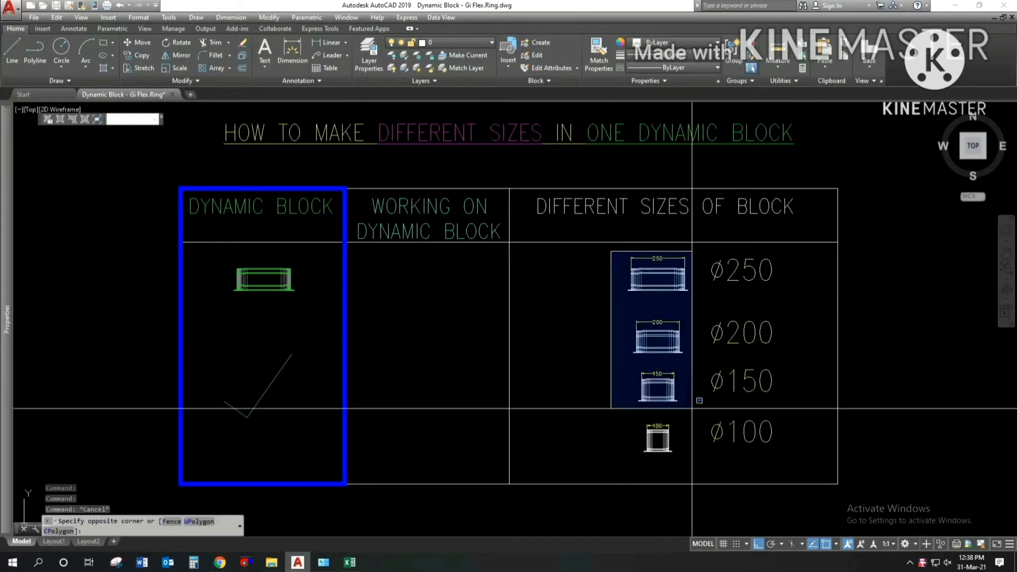
click(685, 463)
click(688, 465)
key(Escape)
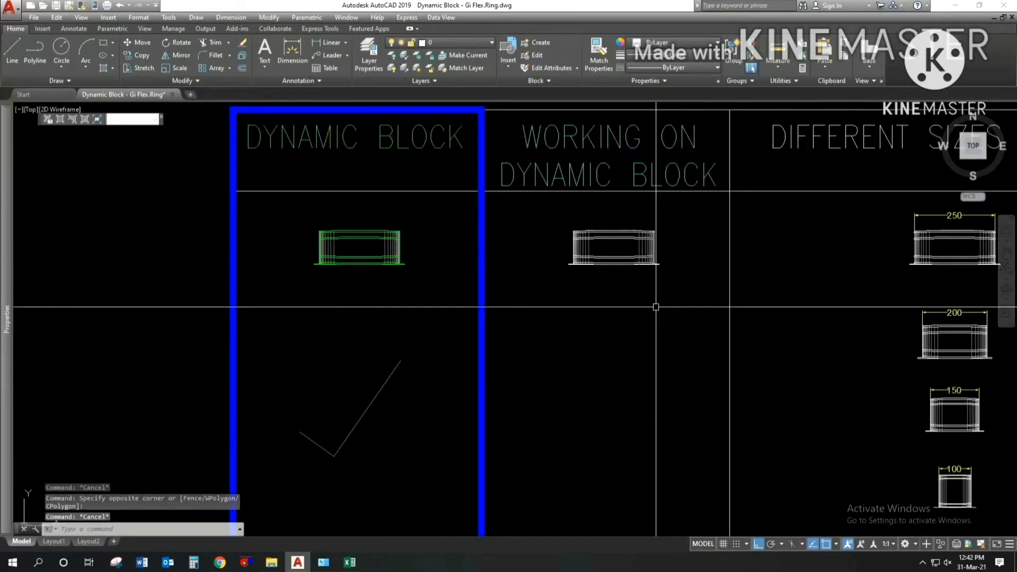
text(B)
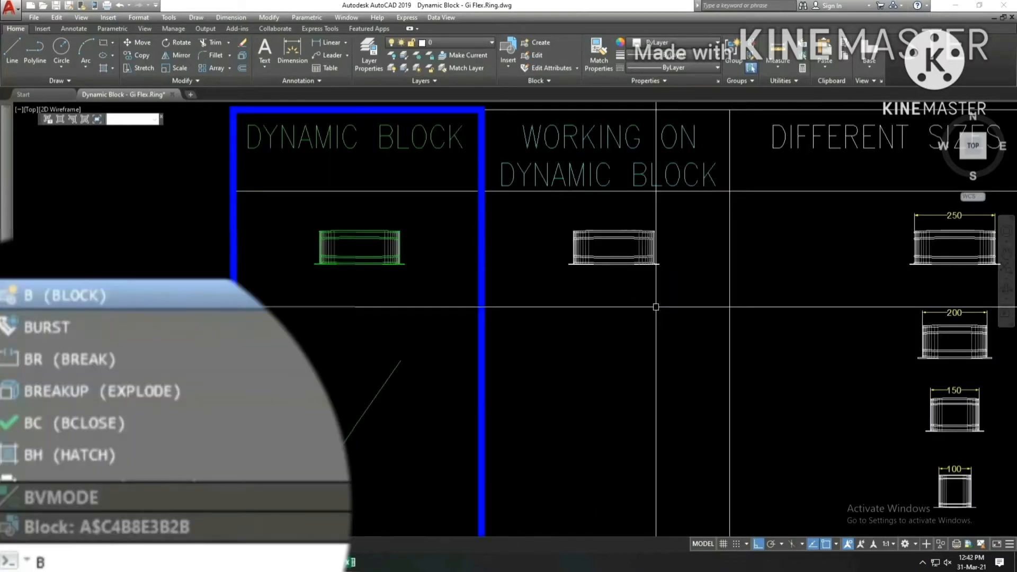
key(Down)
key(Down)
key(Down)
key(Down)
key(Down)
key(Down)
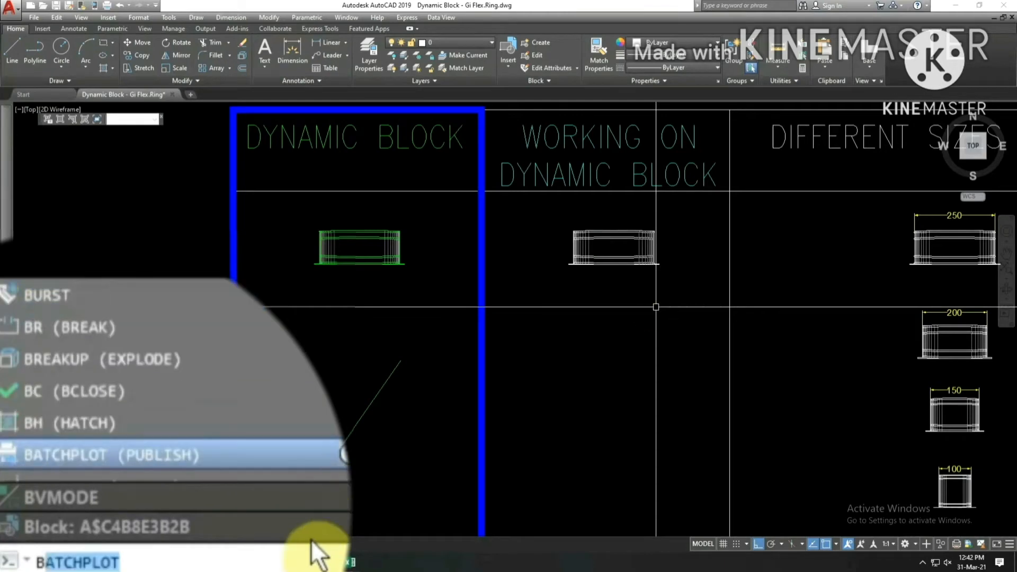
key(Escape)
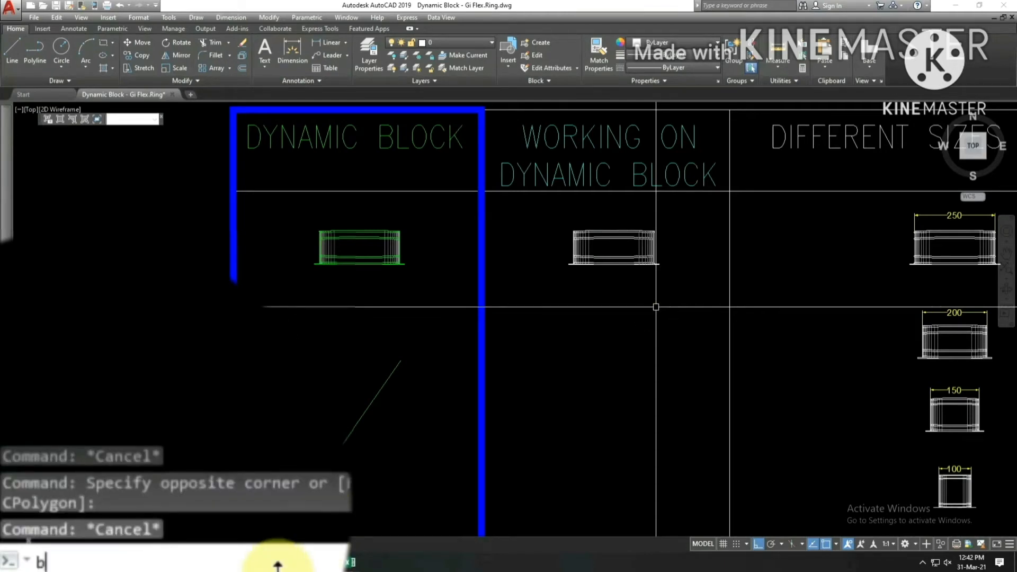
Start a block definition named Flex.Ring with its base point at the bottom centre of the white ring under Working on Dynamic Block.
key(Return)
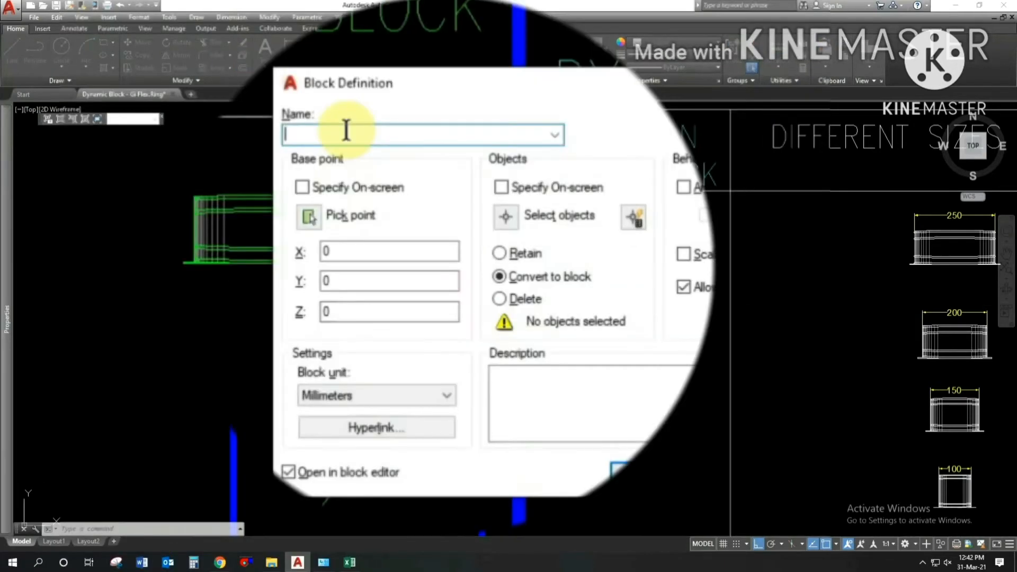
text(Flex.Ring)
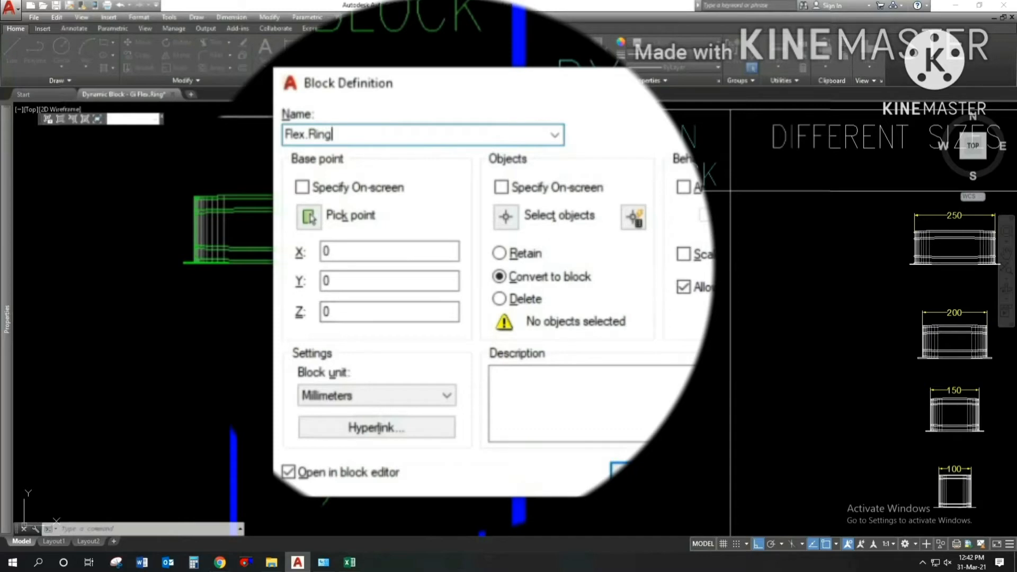
click(312, 219)
scroll(614, 281, up, 3)
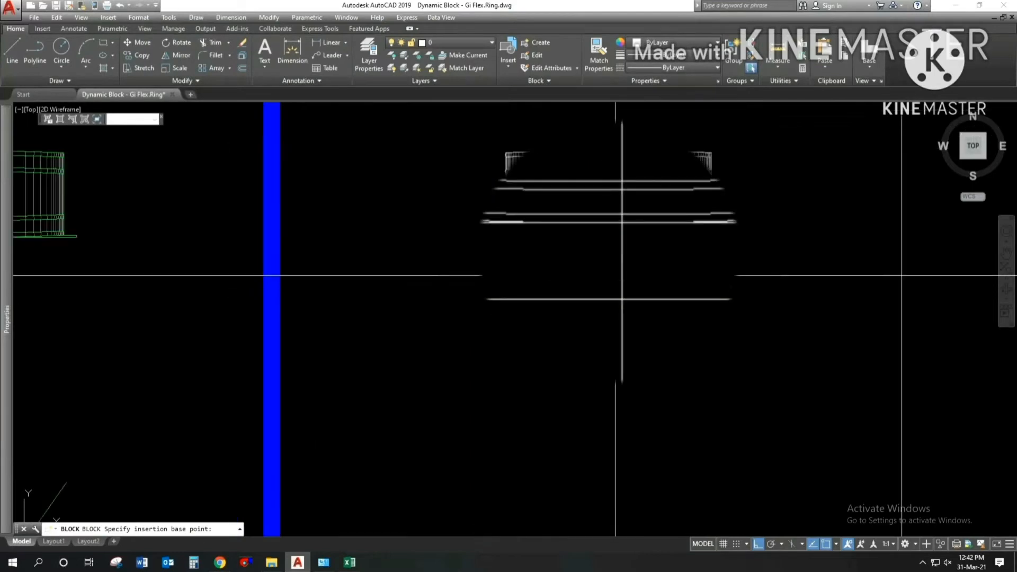
click(609, 237)
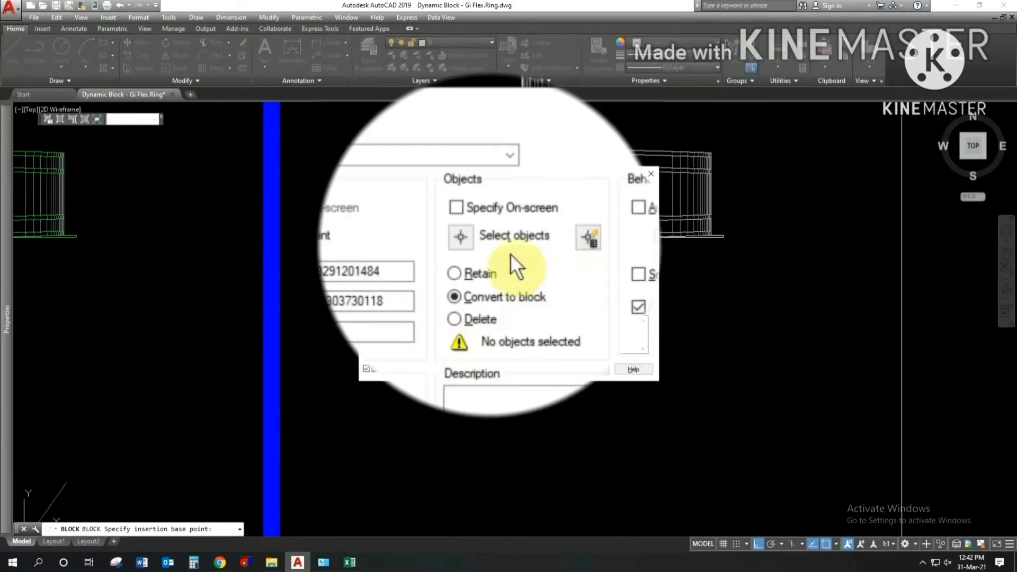
Select all the white ring's objects, convert them to the block, and open it in the block editor.
click(476, 241)
scroll(480, 205, down, 2)
click(467, 157)
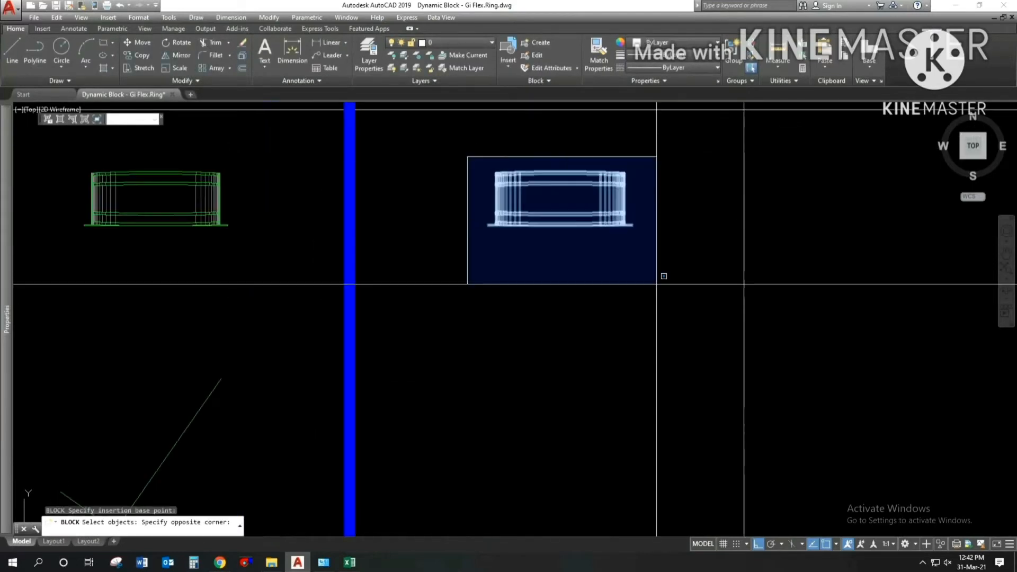
click(669, 286)
click(677, 289)
click(455, 154)
key(Return)
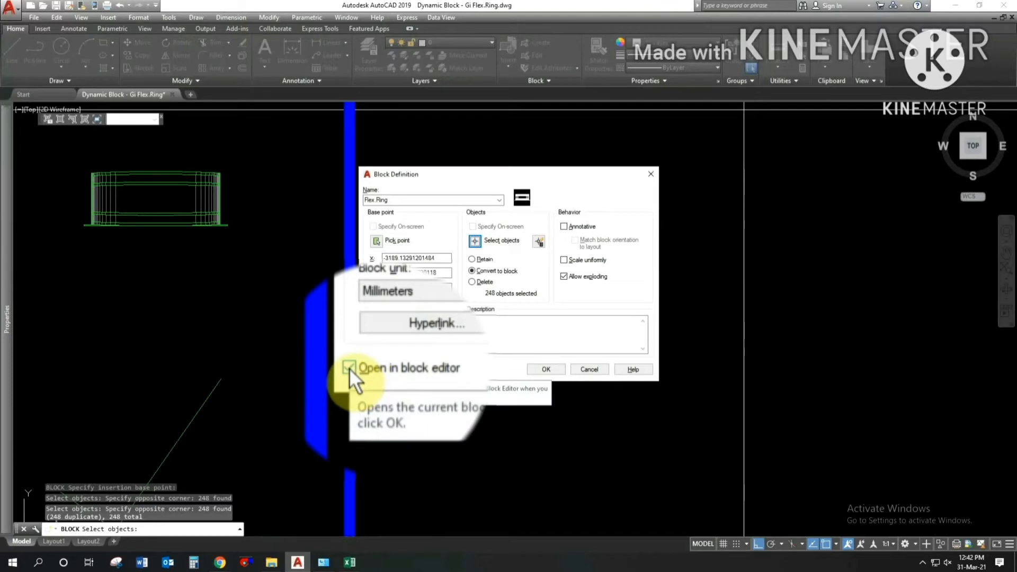
click(550, 371)
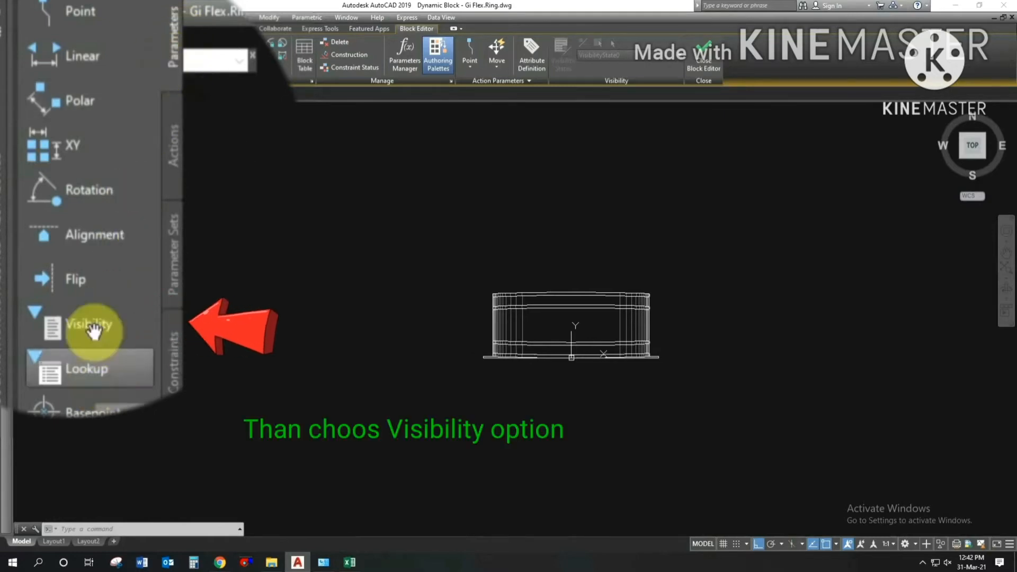
Add a visibility parameter at the top centre of the ring.
click(91, 325)
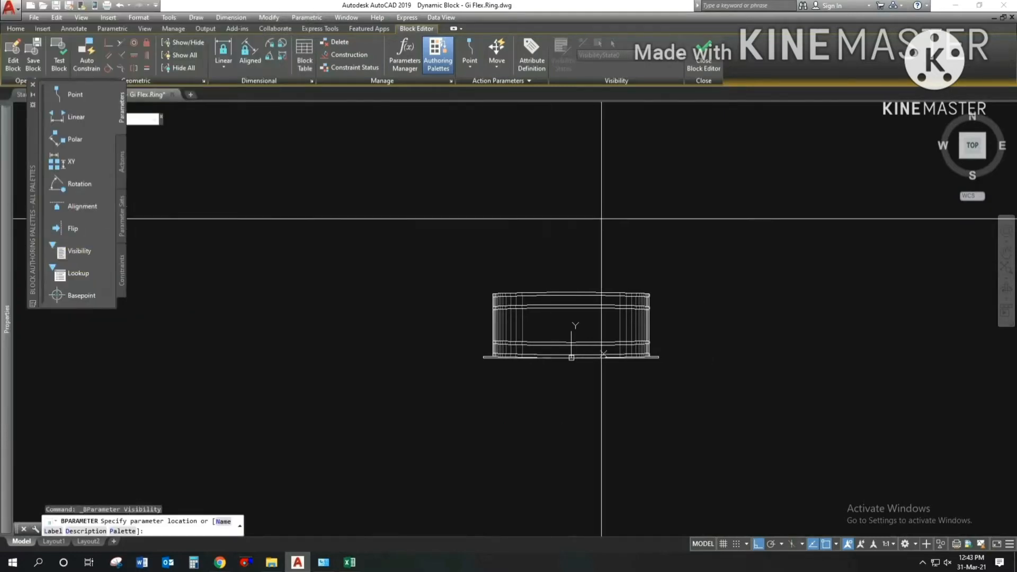
scroll(577, 318, up, 3)
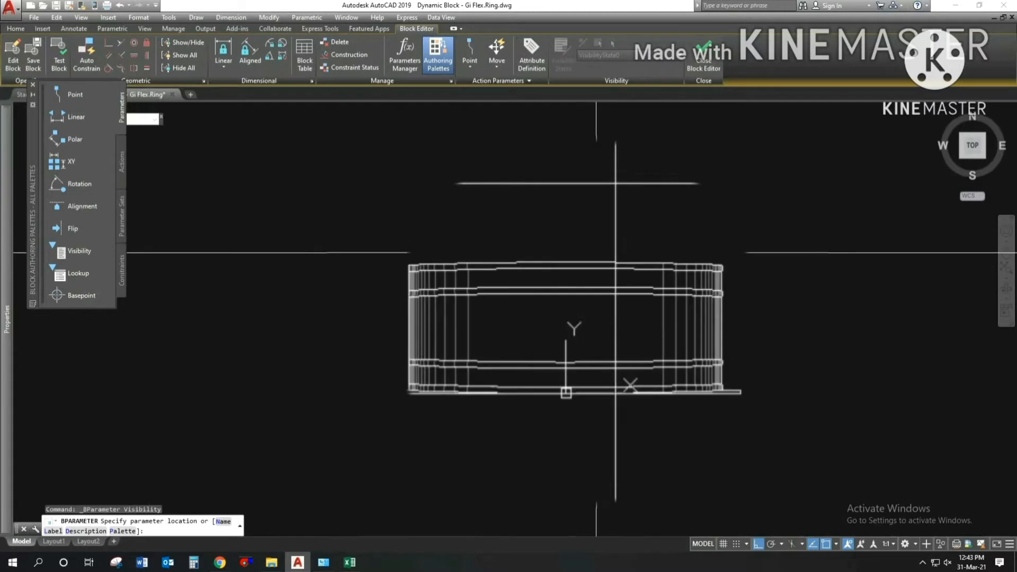
click(564, 260)
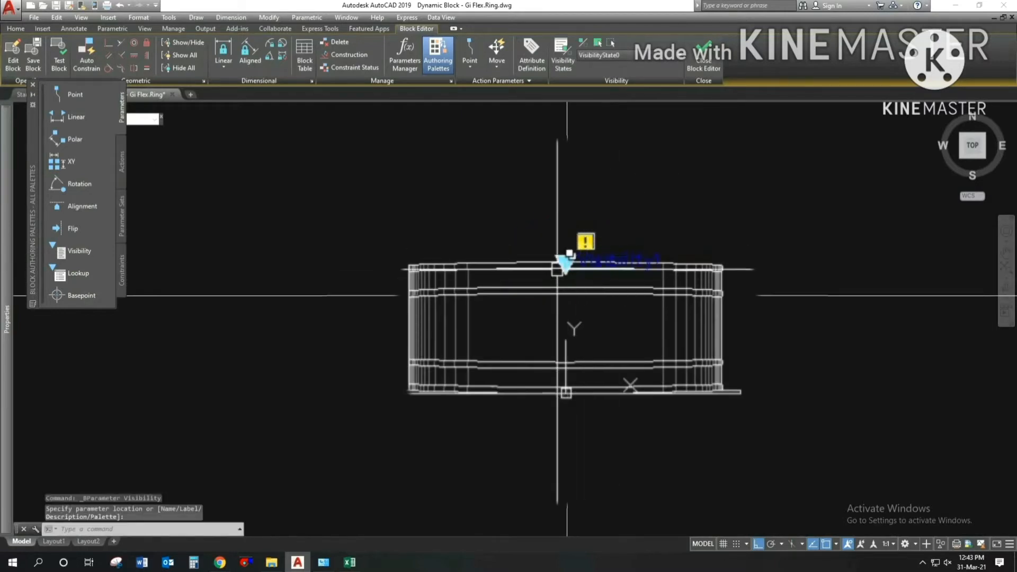
scroll(594, 316, down, 3)
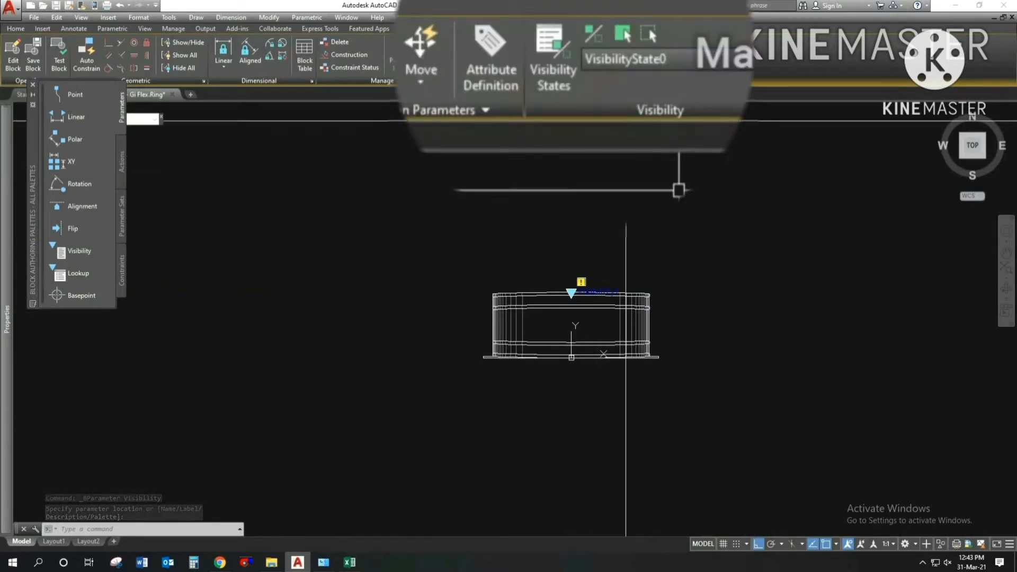
Create a visibility state named Dia 250, leaving existing objects' visibility unchanged, and move it above VisibilityState0.
click(675, 54)
click(675, 54)
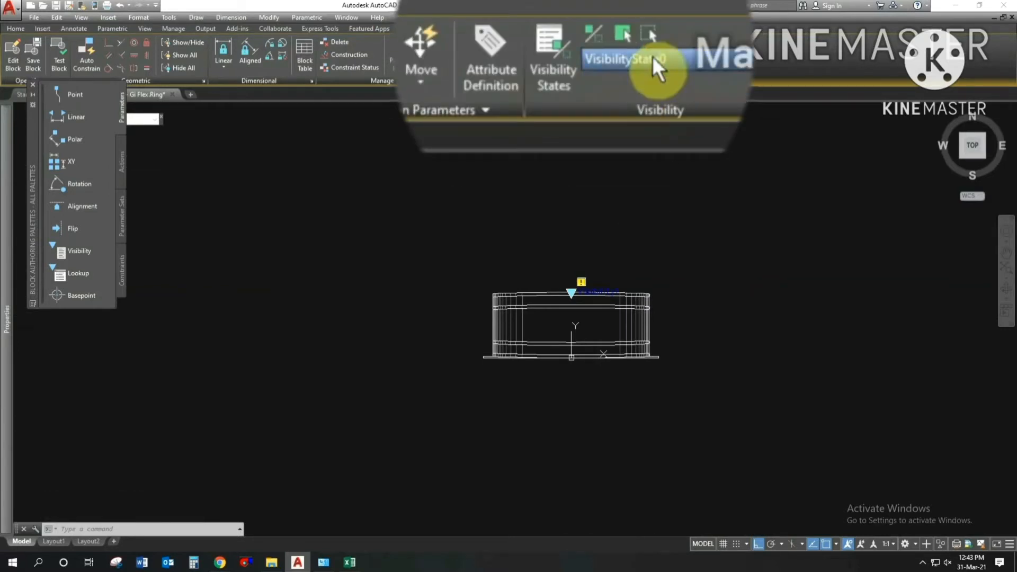
click(551, 67)
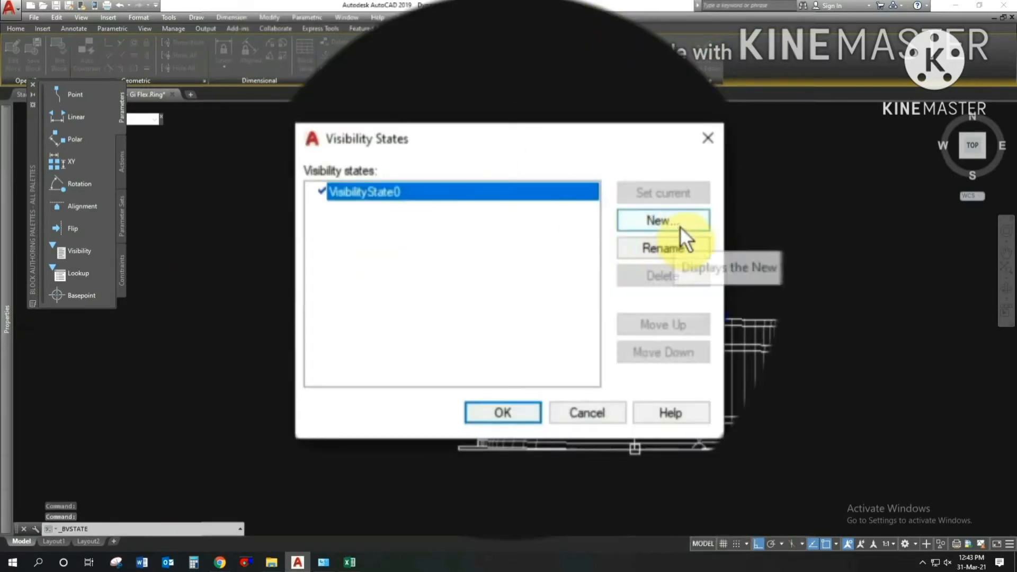
click(678, 228)
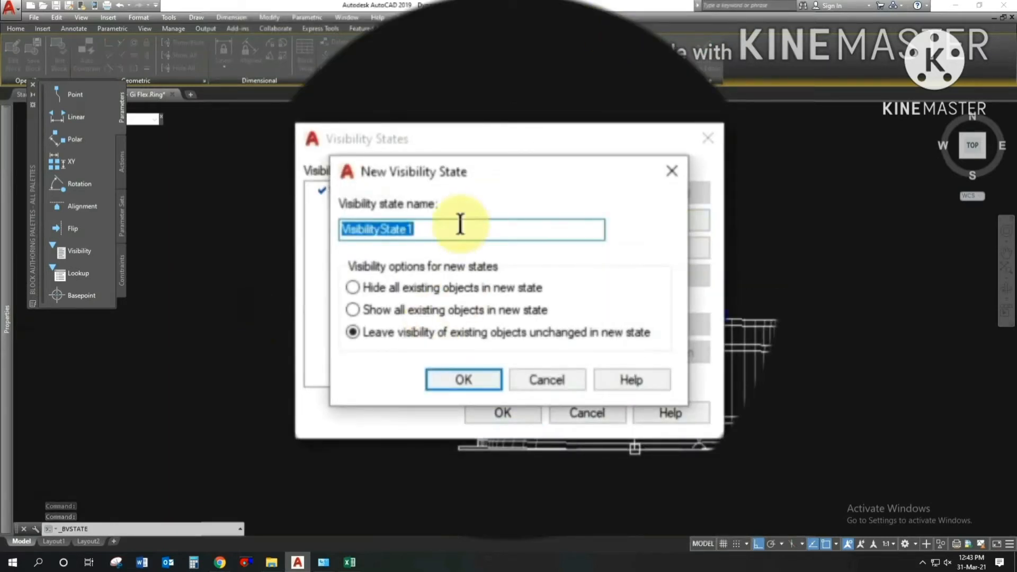
text(Dia 250)
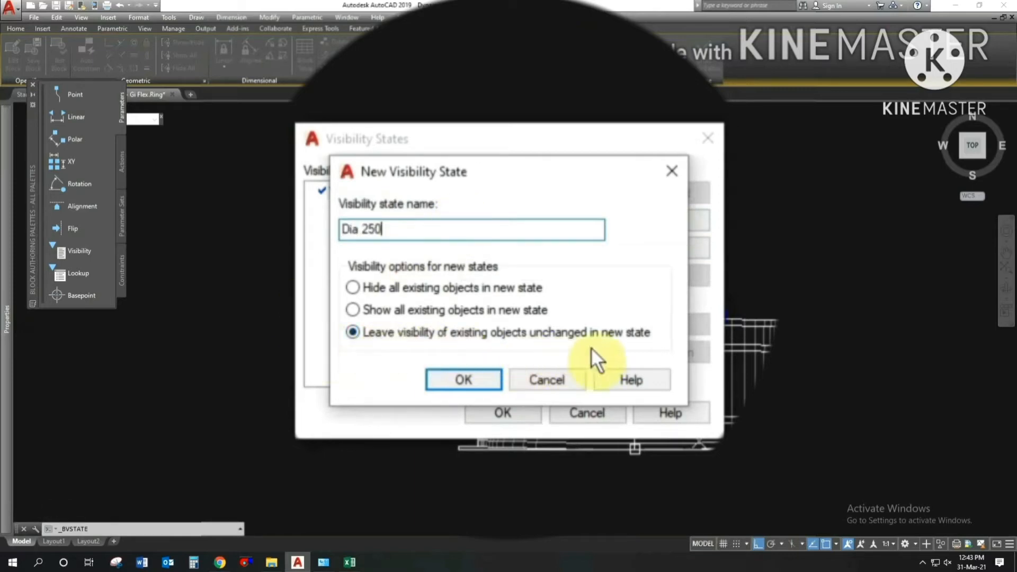
click(470, 378)
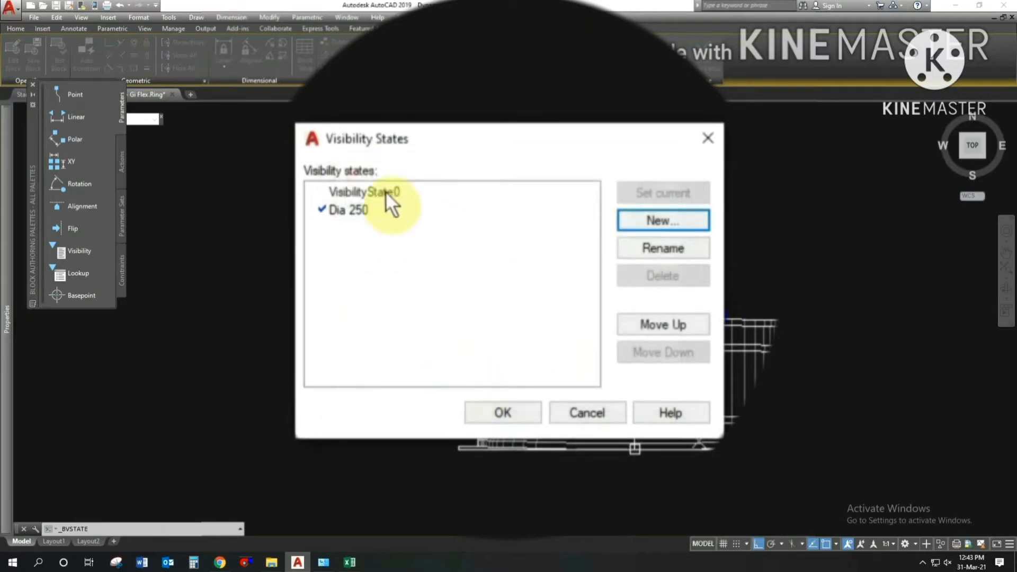
click(665, 324)
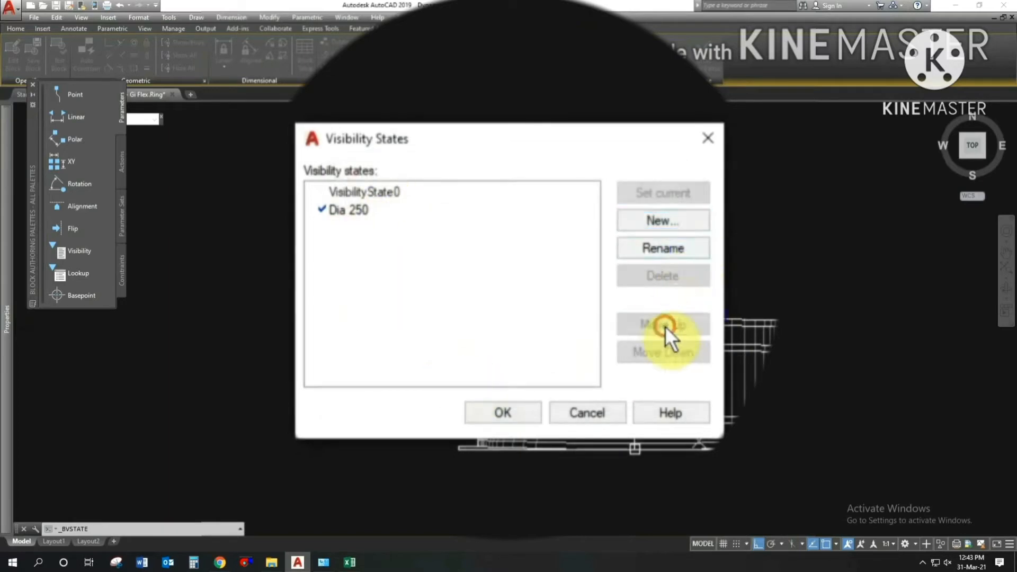
click(520, 411)
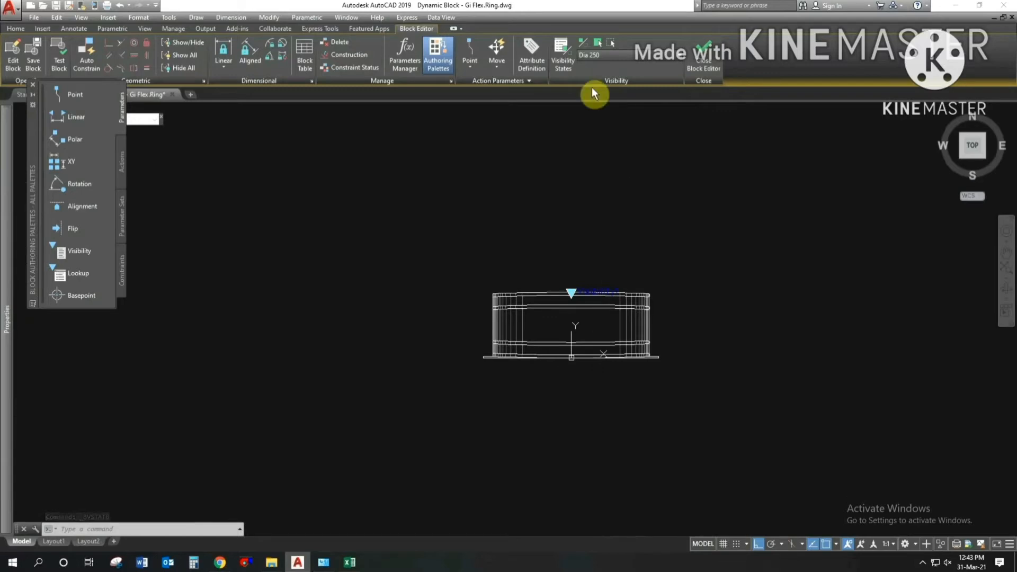
Create a visibility state named Dia 200, leaving existing objects' visibility unchanged, and place it directly below Dia 250.
click(557, 59)
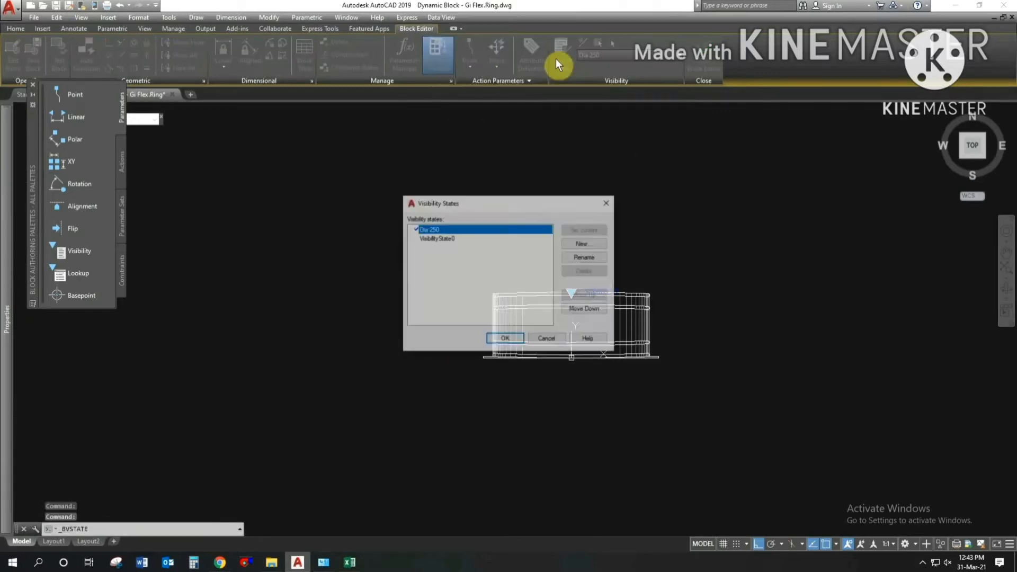
click(663, 219)
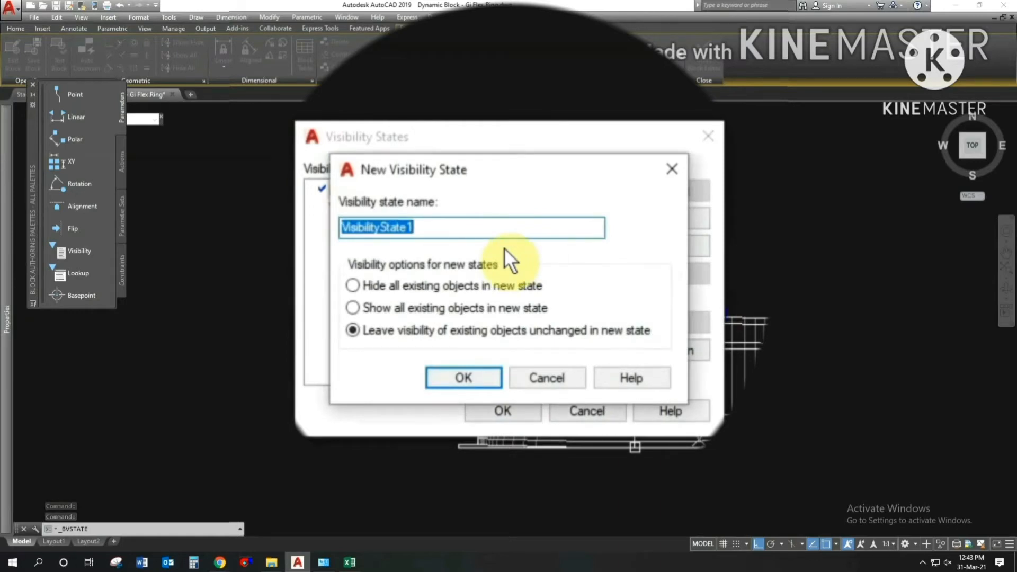
text(Dia 200)
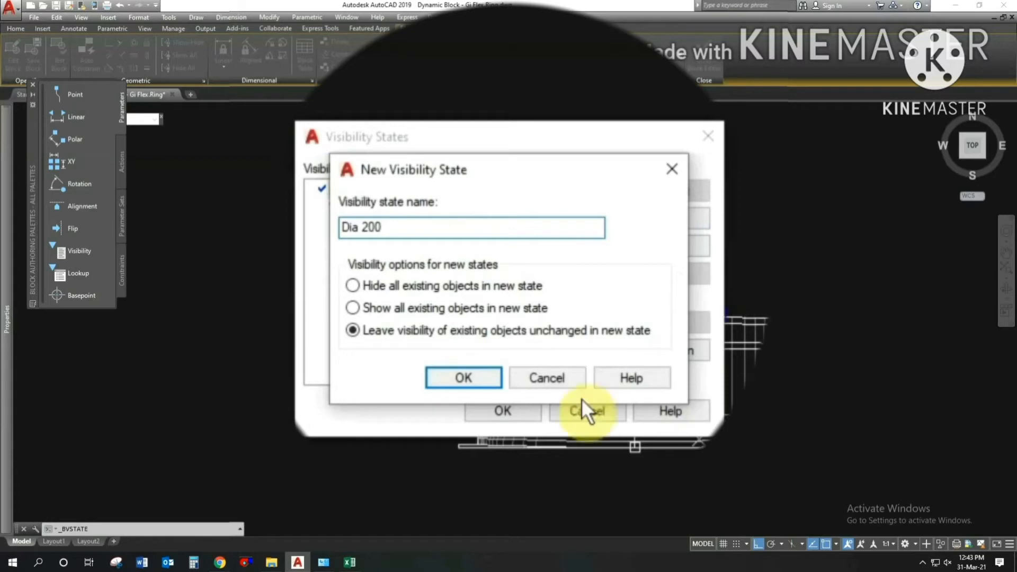
click(466, 385)
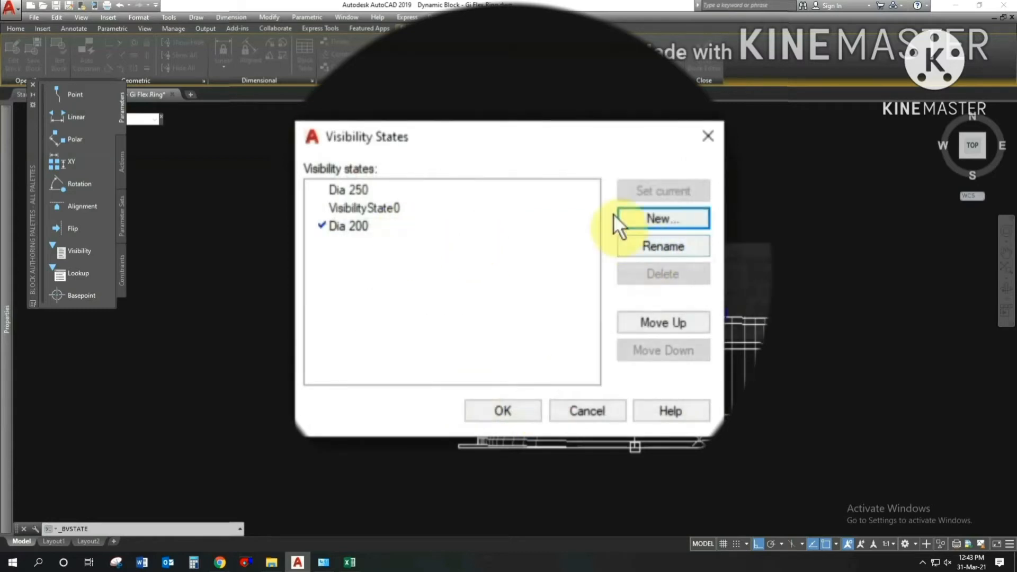
click(657, 321)
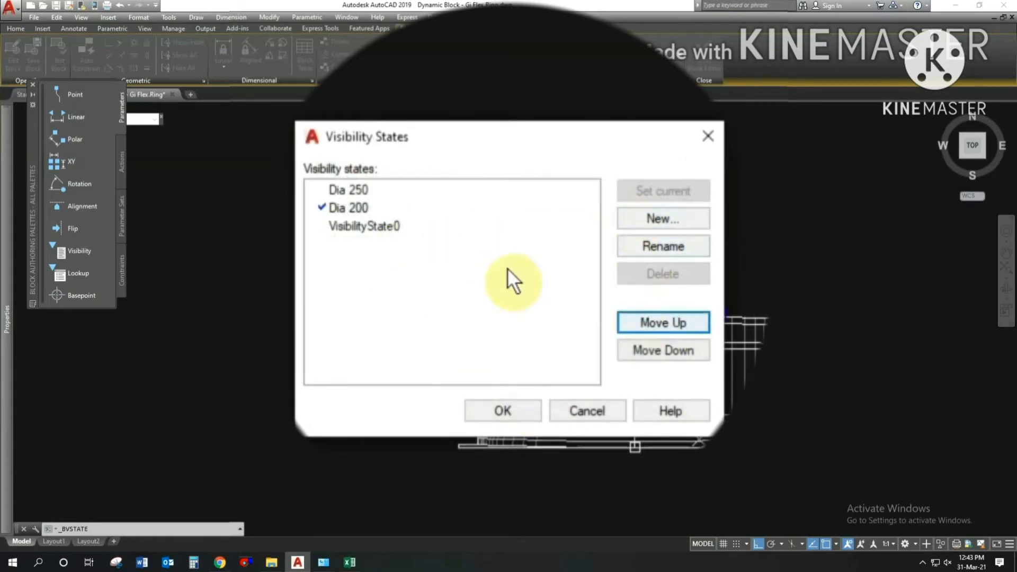
click(531, 407)
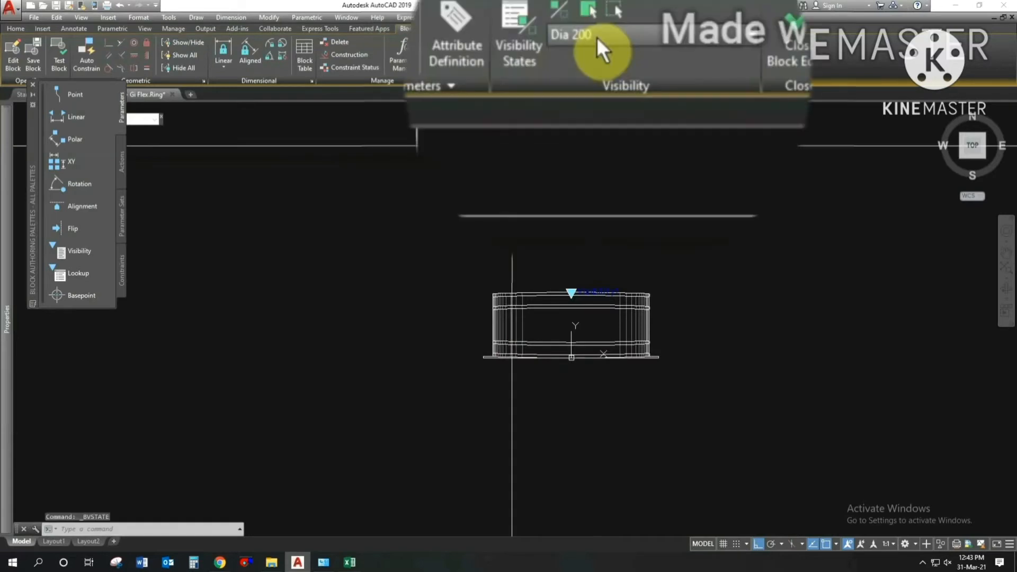
Switch the current visibility state to Dia 250 and back to Dia 200.
click(602, 56)
click(601, 67)
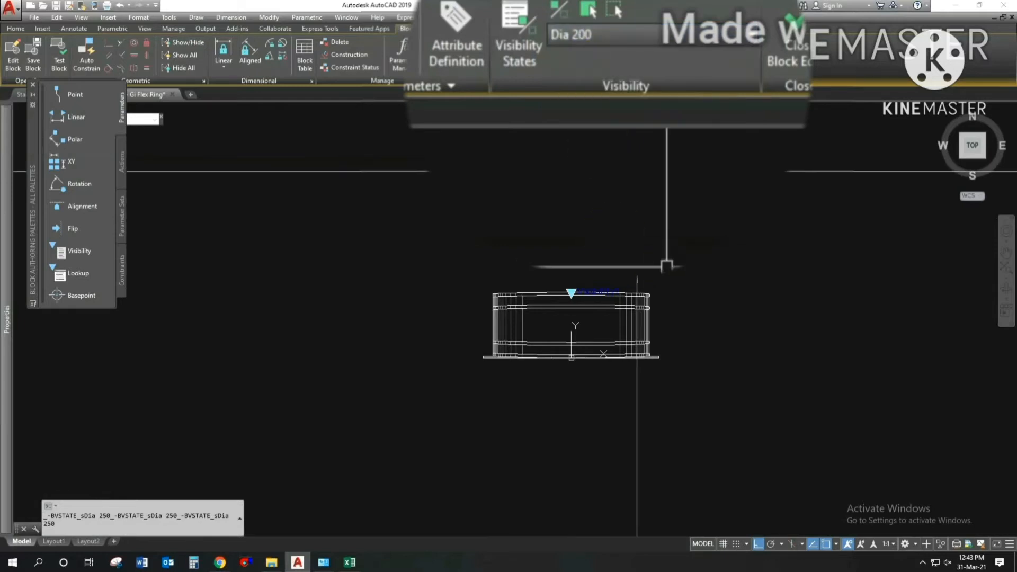
click(593, 37)
click(591, 65)
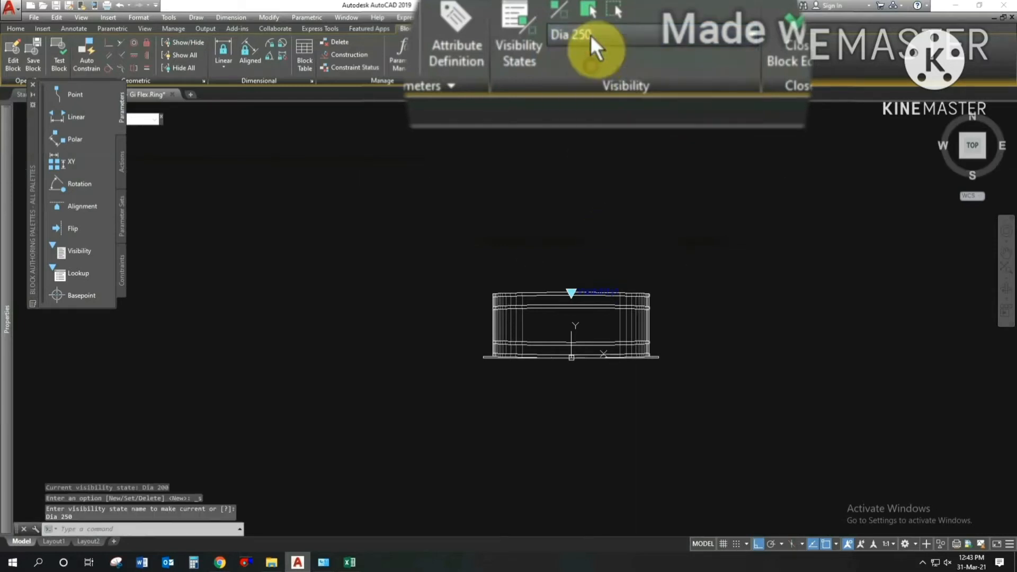
click(590, 35)
click(597, 80)
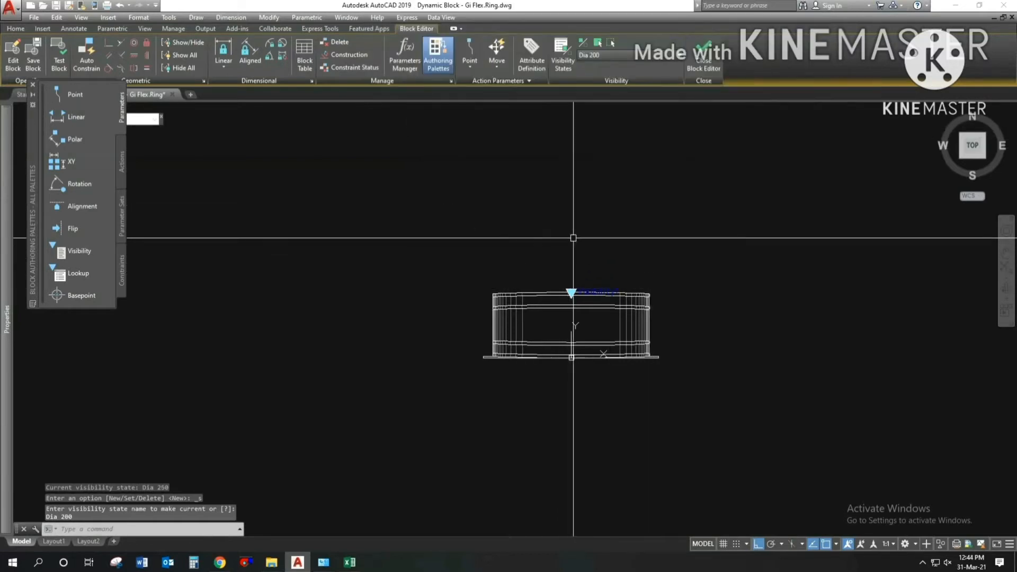
click(577, 42)
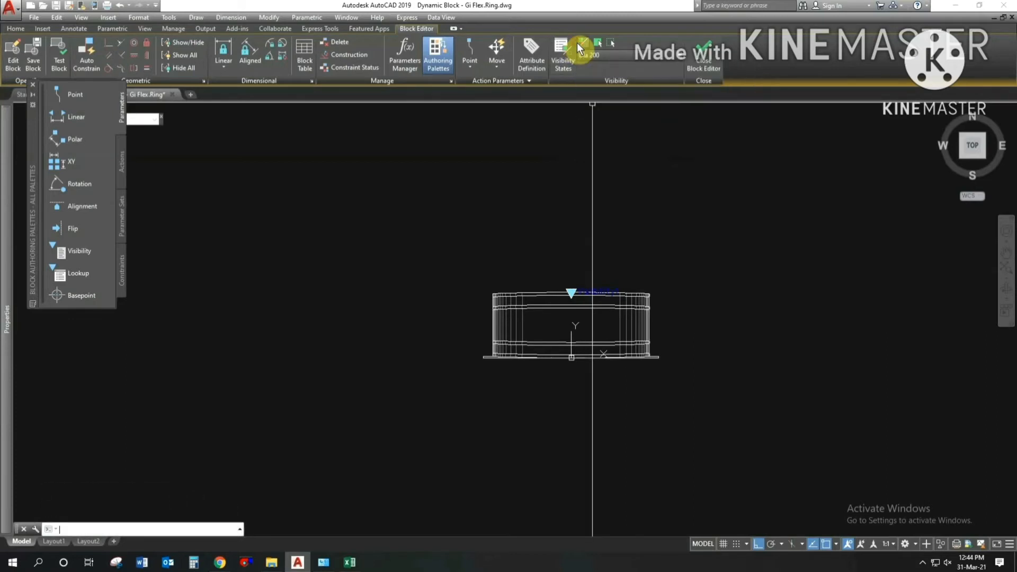
click(601, 45)
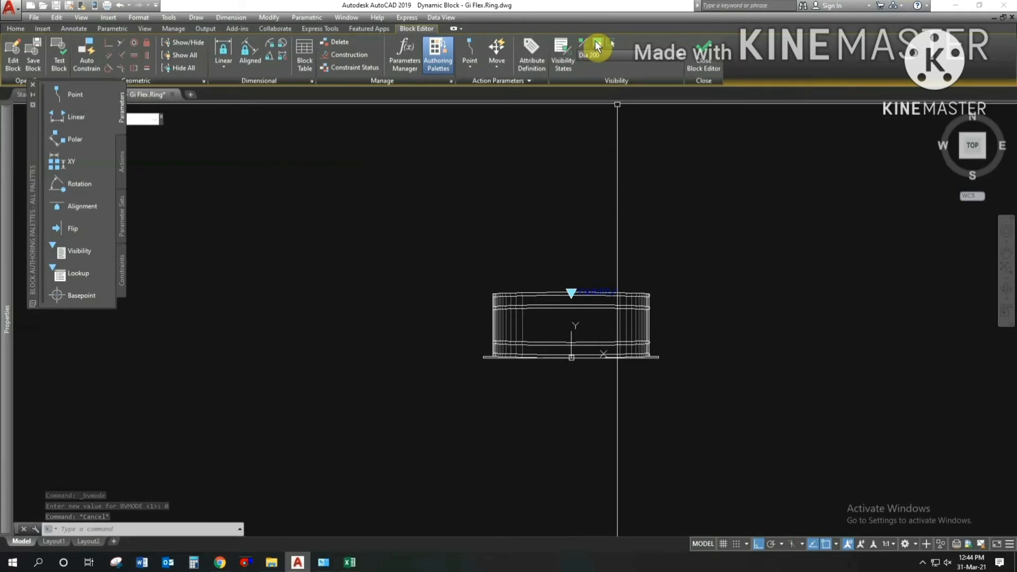
click(544, 18)
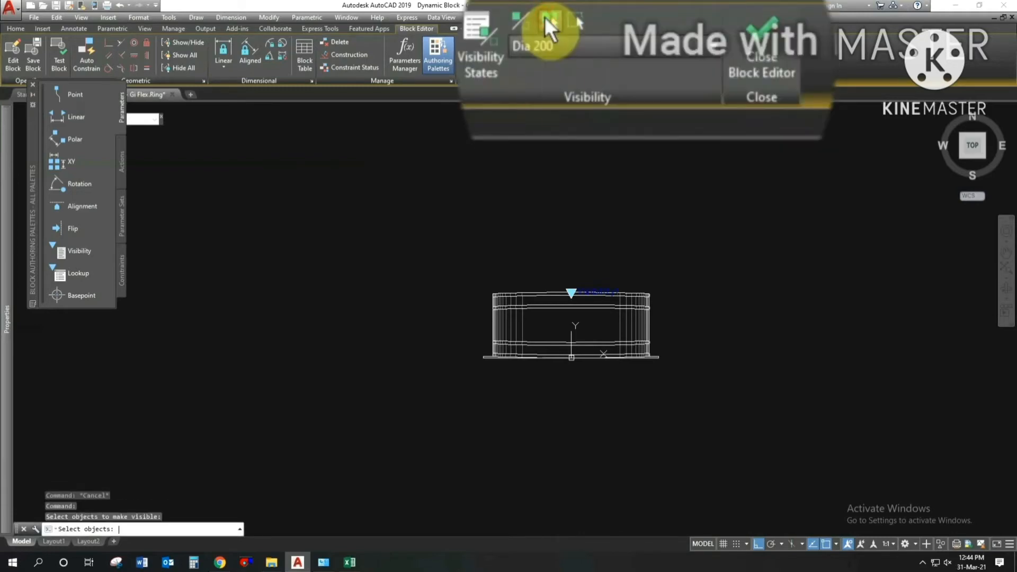
Hide the existing ring's geometry in the current Dia 200 visibility state.
click(575, 21)
click(411, 253)
click(631, 358)
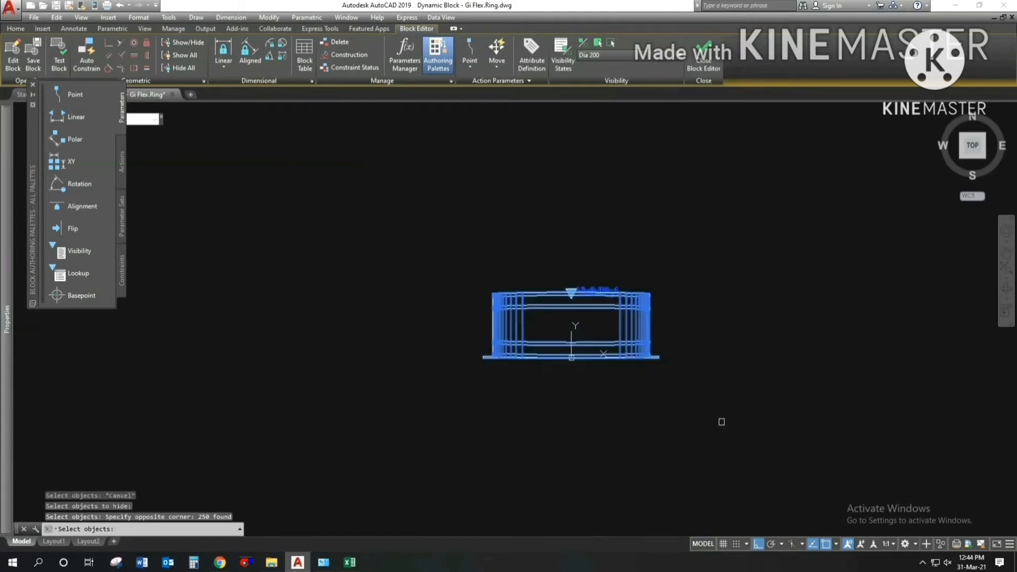
click(720, 420)
click(380, 198)
key(Return)
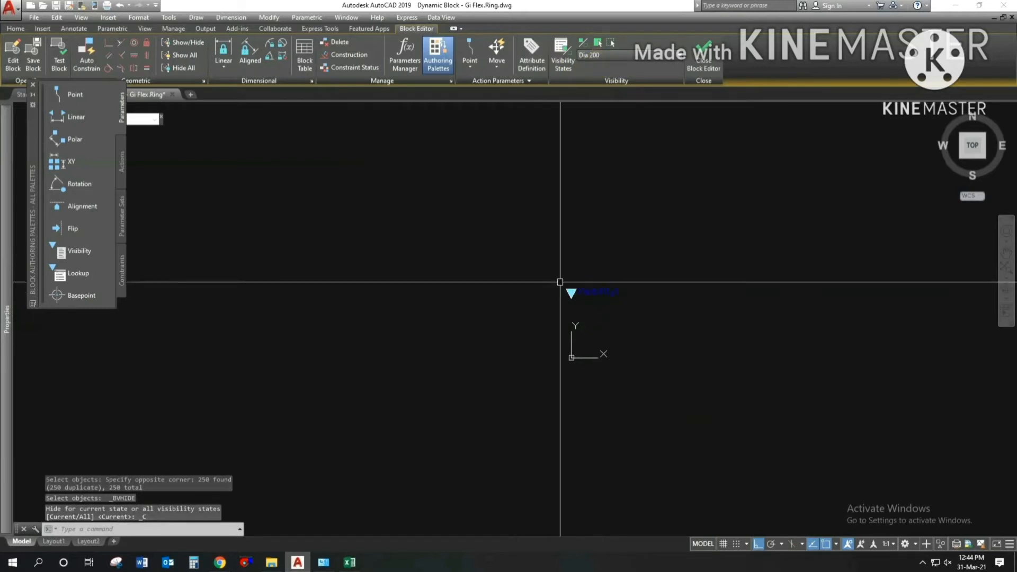
Paste the copied set of dimensioned 250, 200, 150 and 100 rings in empty space beside the base point.
scroll(471, 261, down, 4)
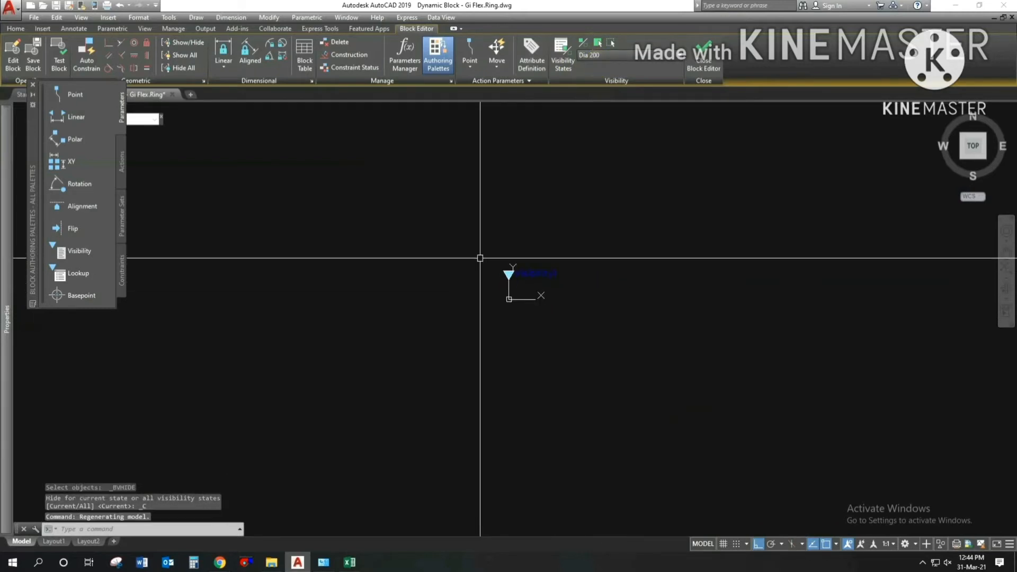
key(ctrl+v)
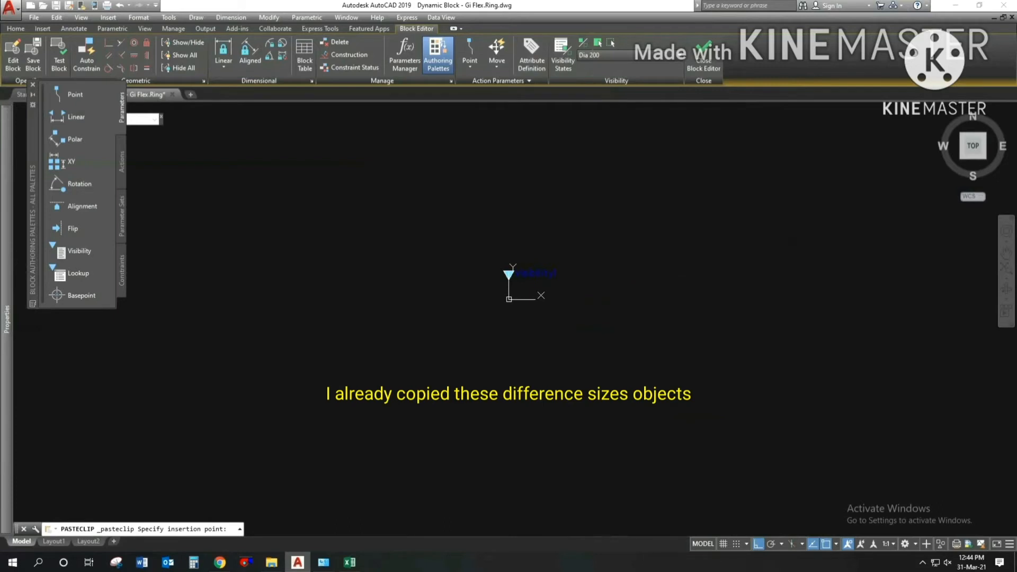
click(798, 308)
scroll(795, 335, up, 2)
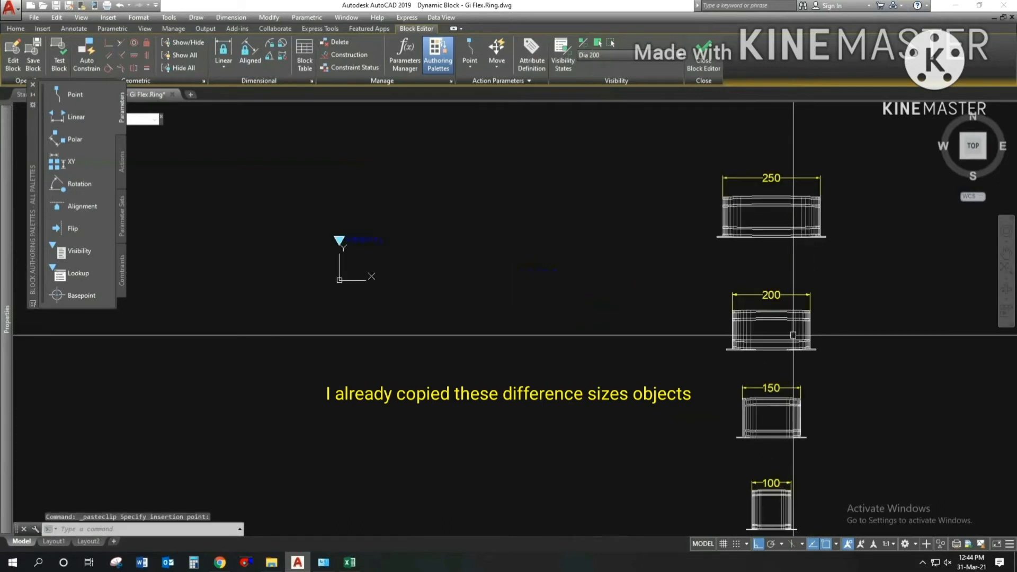
text(m)
key(Return)
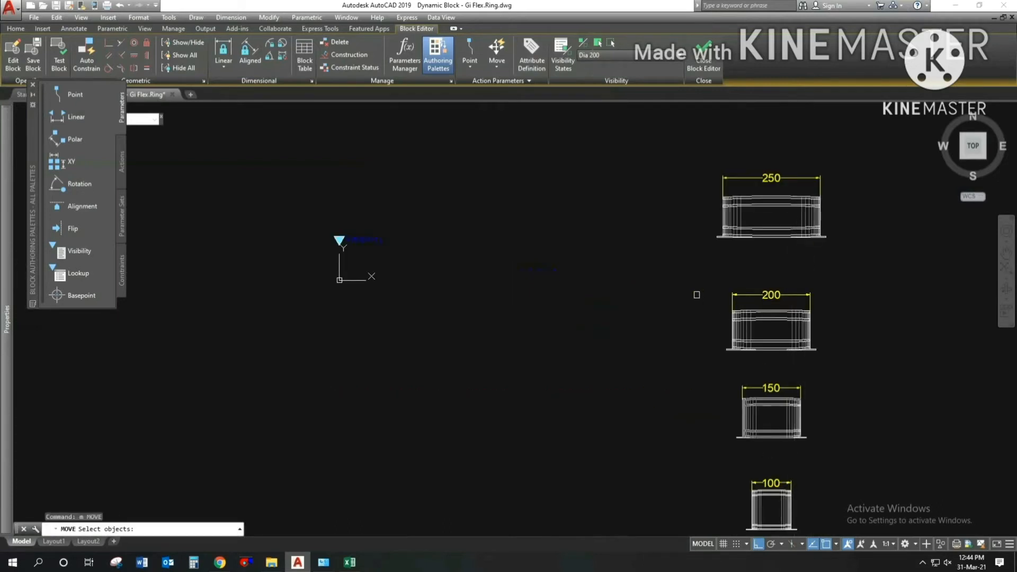
click(692, 261)
click(845, 363)
click(855, 364)
click(661, 265)
key(Return)
scroll(777, 347, up, 2)
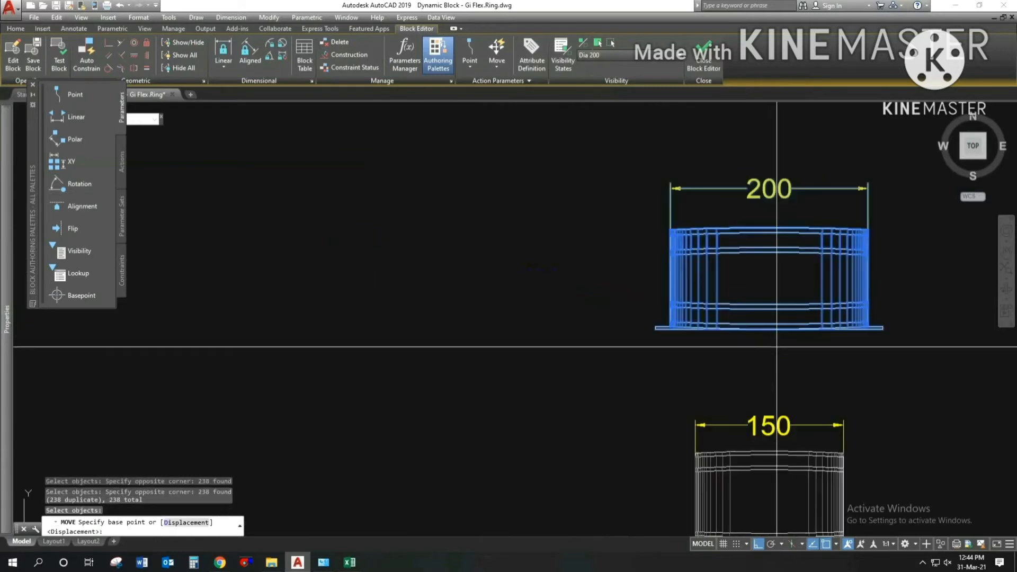
key(Escape)
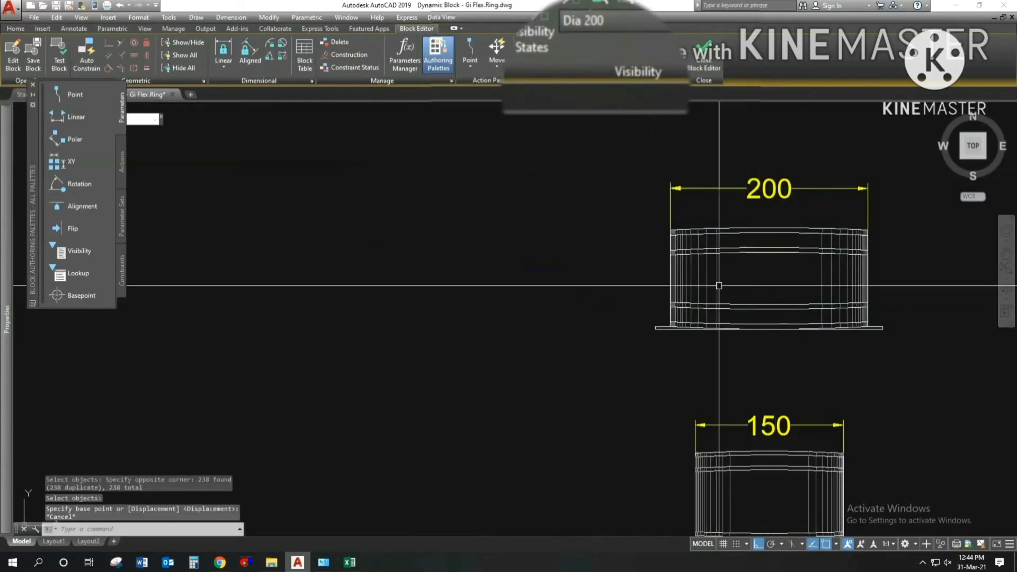
Move the 200 ring together with its dimension from its bottom midpoint to the base point at 0,0,0.
text(m)
key(Return)
click(902, 375)
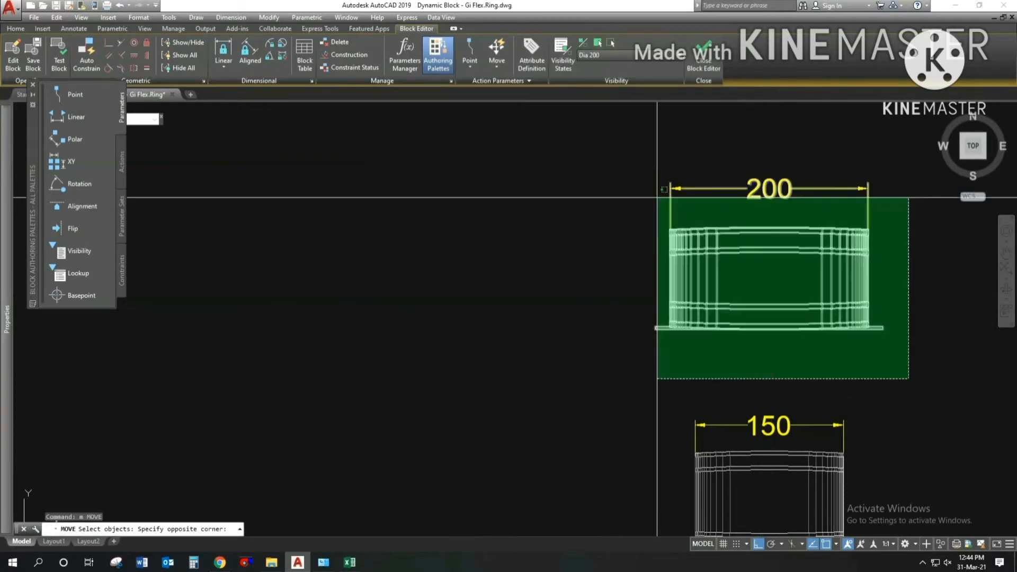
click(658, 198)
click(591, 147)
click(920, 371)
key(Return)
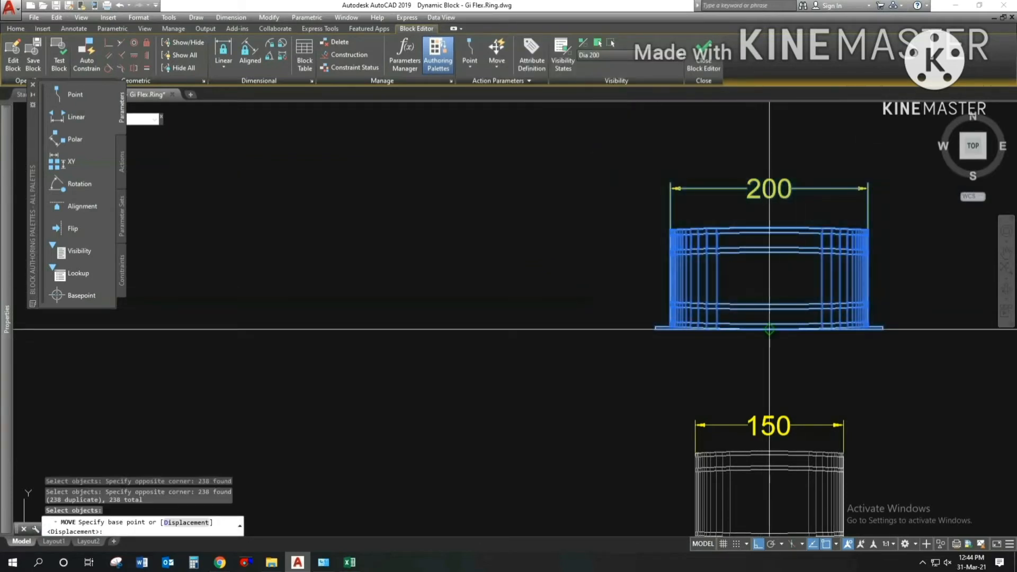
click(769, 329)
scroll(774, 329, down, 4)
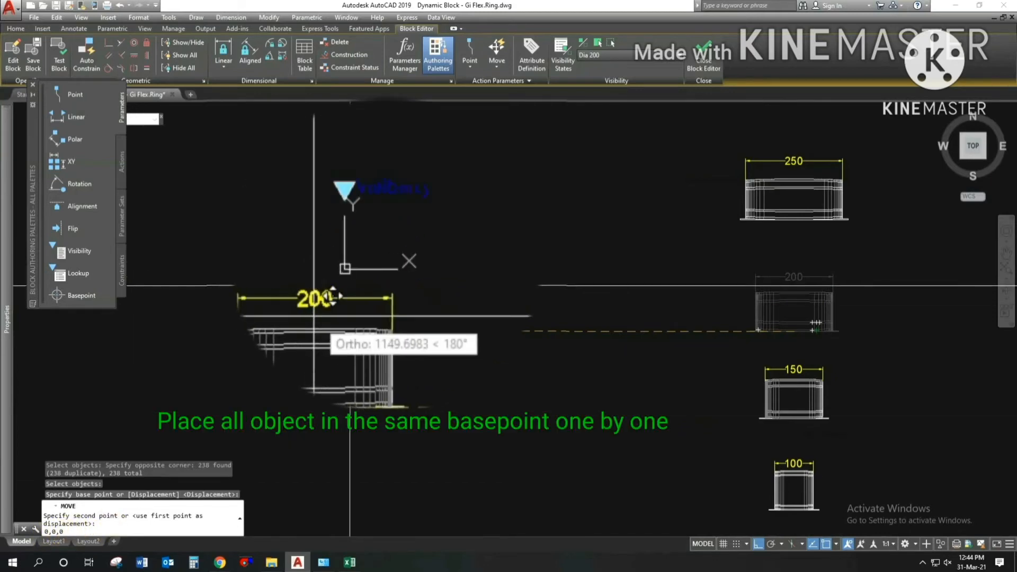
key(Return)
key(Escape)
Erase the 200 dimension above the ring at the base point.
scroll(327, 154, up, 4)
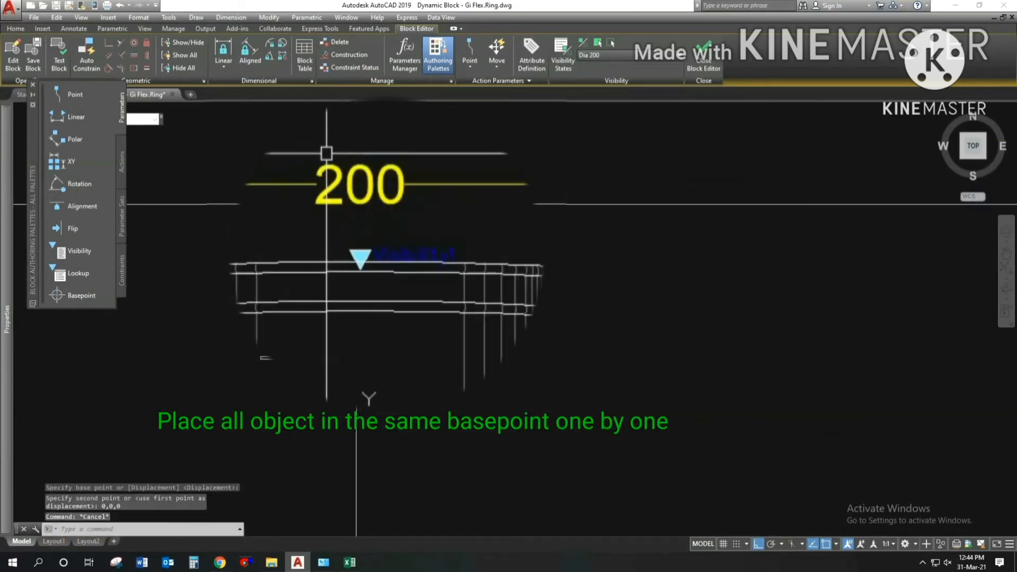
click(357, 171)
text(e)
key(Return)
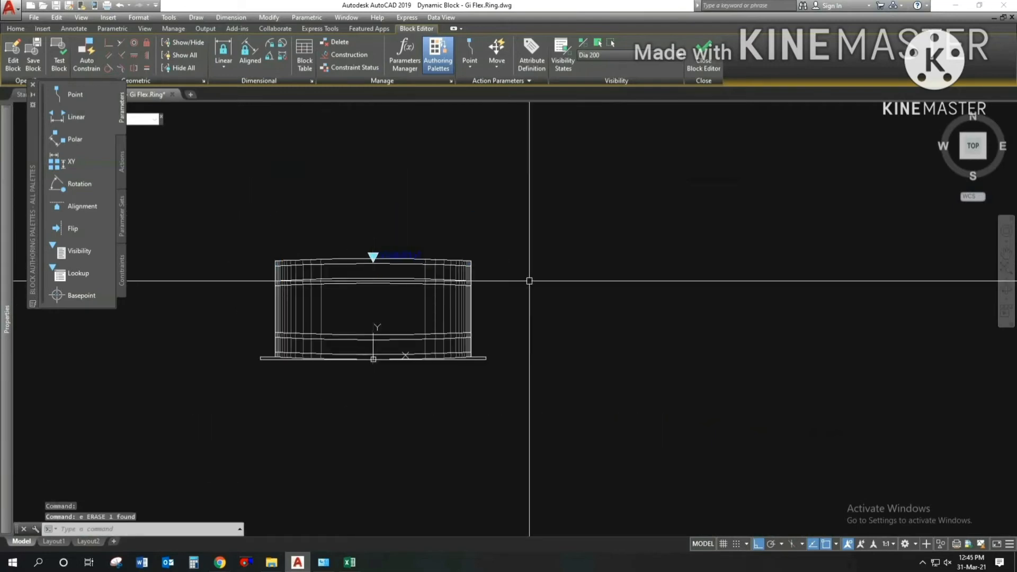
Erase the leftover pasted 250, 150 and 100 rings with their dimensions.
scroll(529, 281, down, 3)
key(Escape)
click(720, 177)
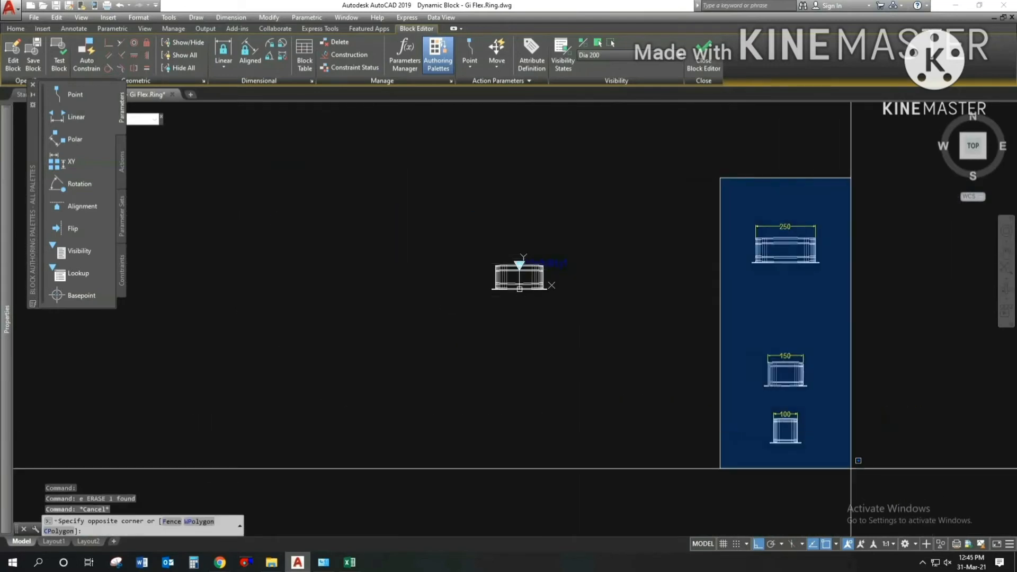
click(851, 468)
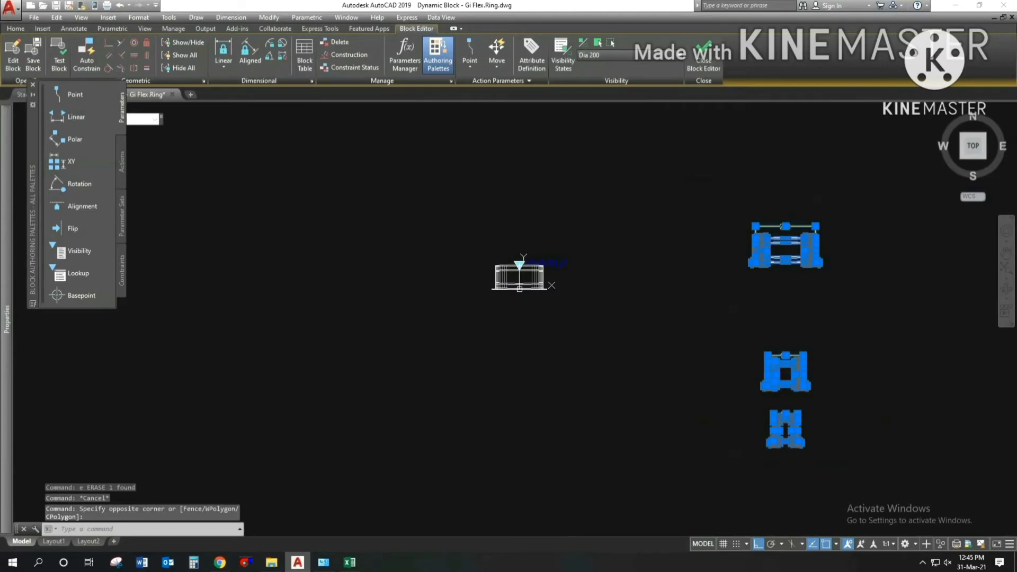
text(e)
key(Return)
scroll(518, 275, up, 3)
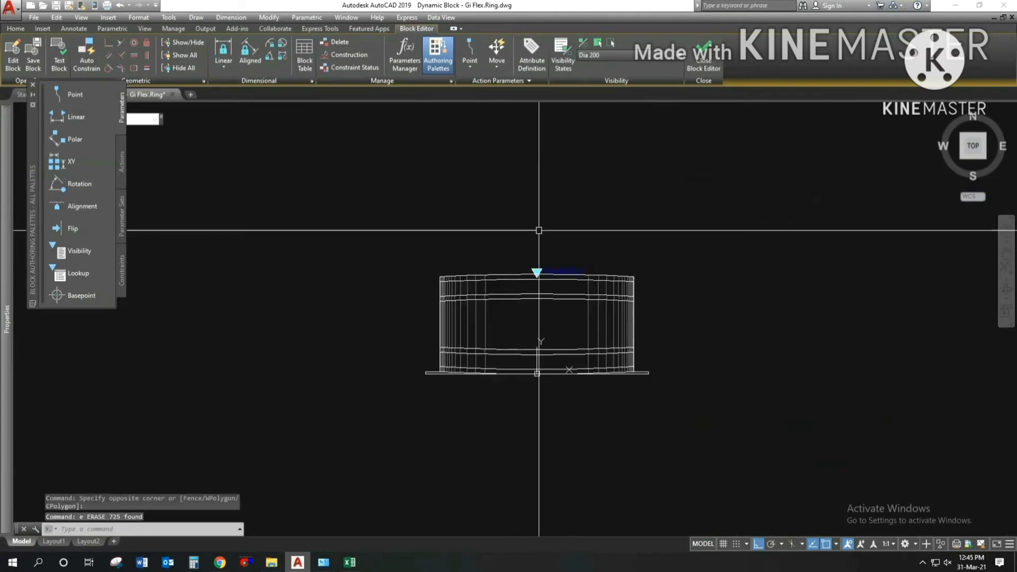
Check the rings by making Dia 250 the current visibility state and then returning to Dia 200.
middle_drag(538, 231, 541, 248)
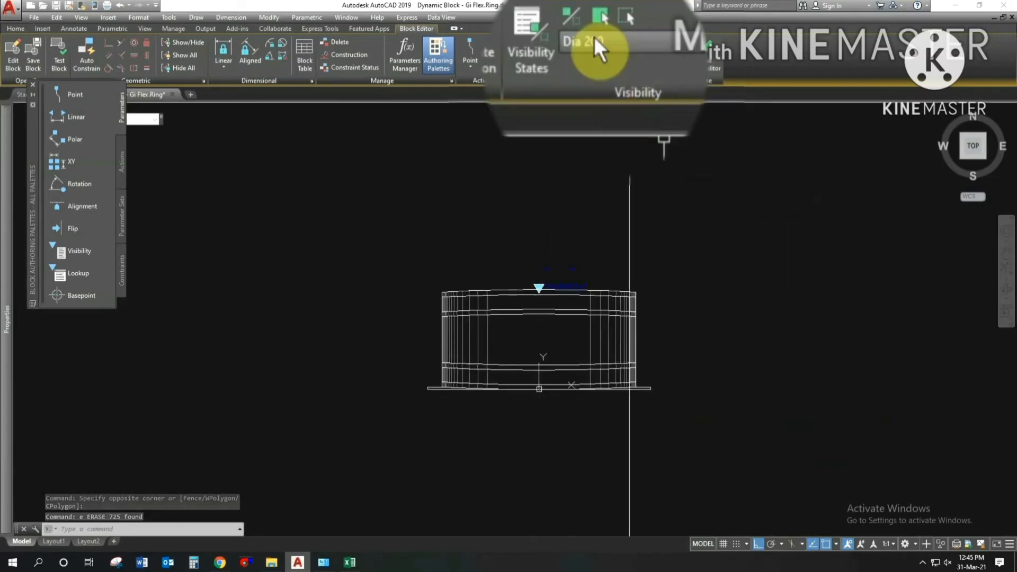
click(598, 55)
click(596, 63)
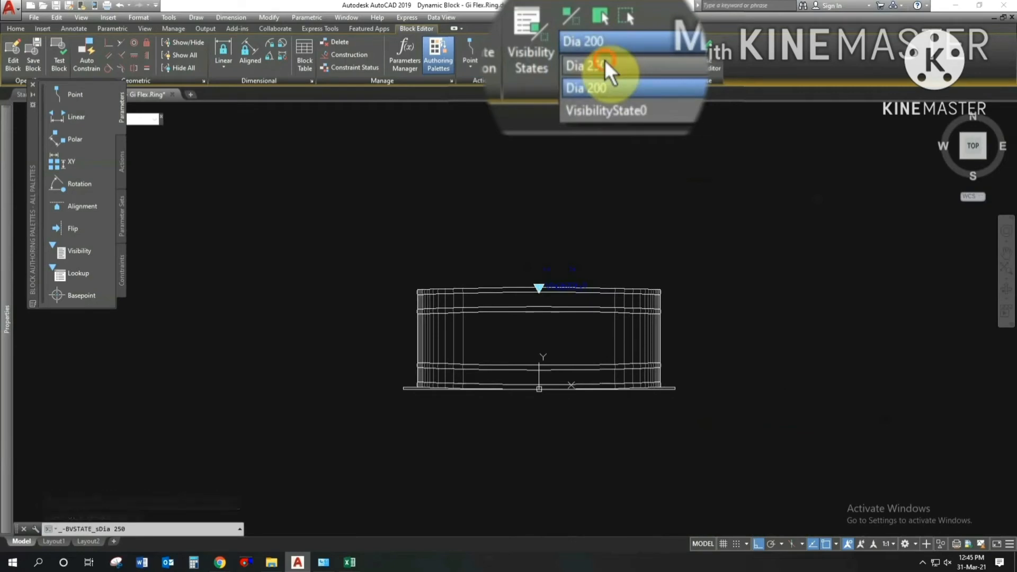
click(605, 44)
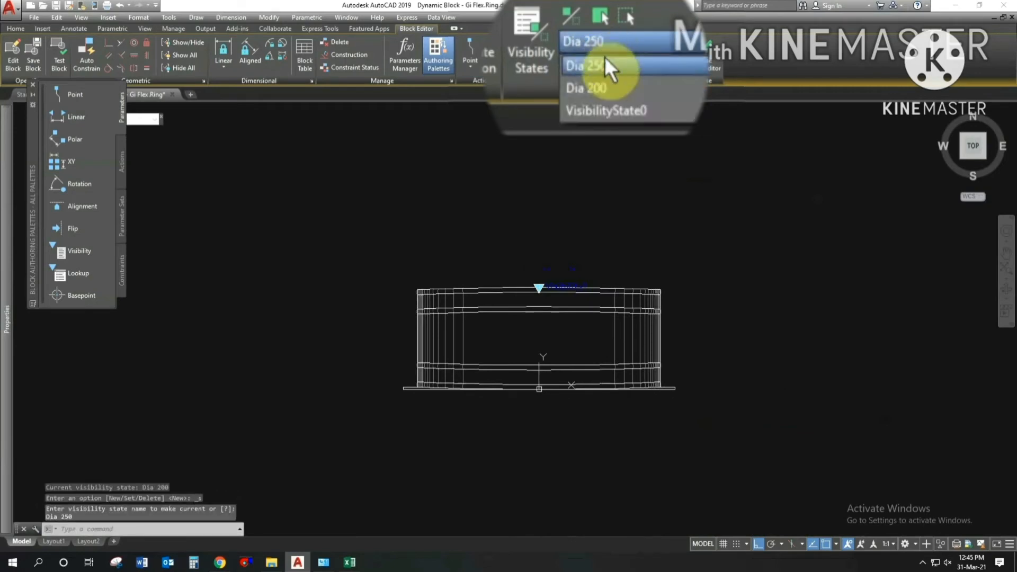
click(606, 87)
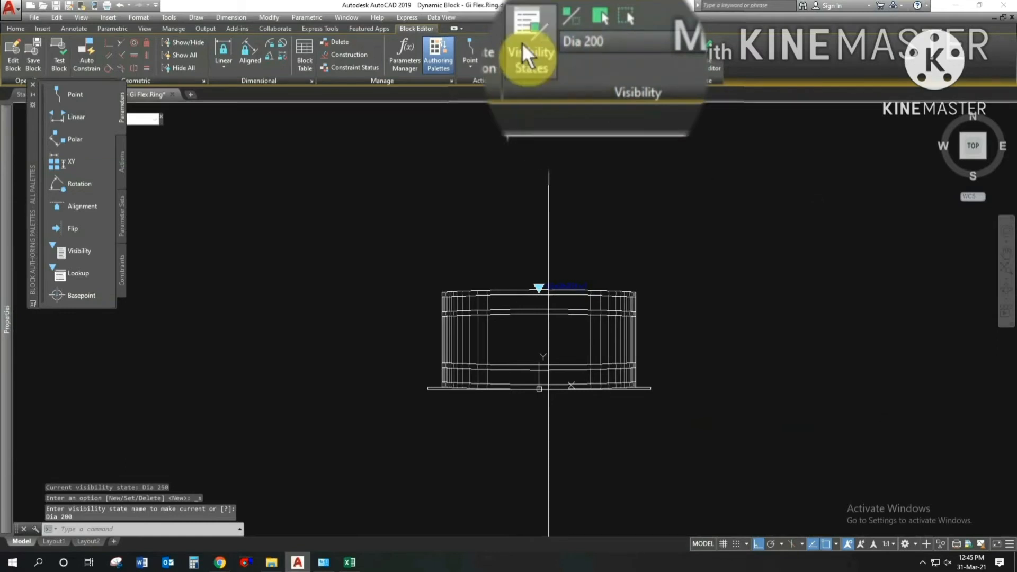
Create a visibility state named Dia 150, leaving existing objects' visibility unchanged, and move it up above VisibilityState0.
click(558, 57)
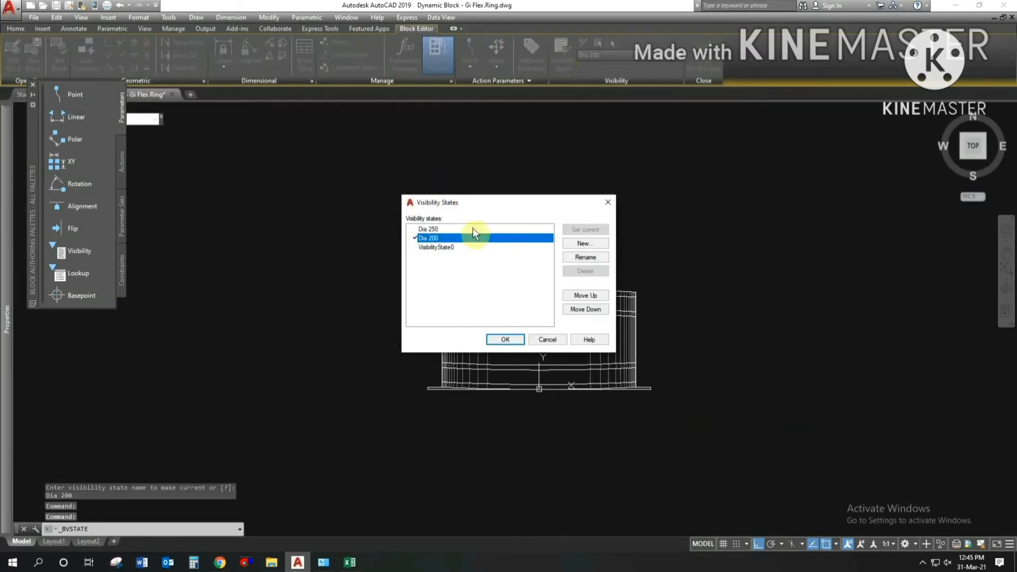
click(584, 243)
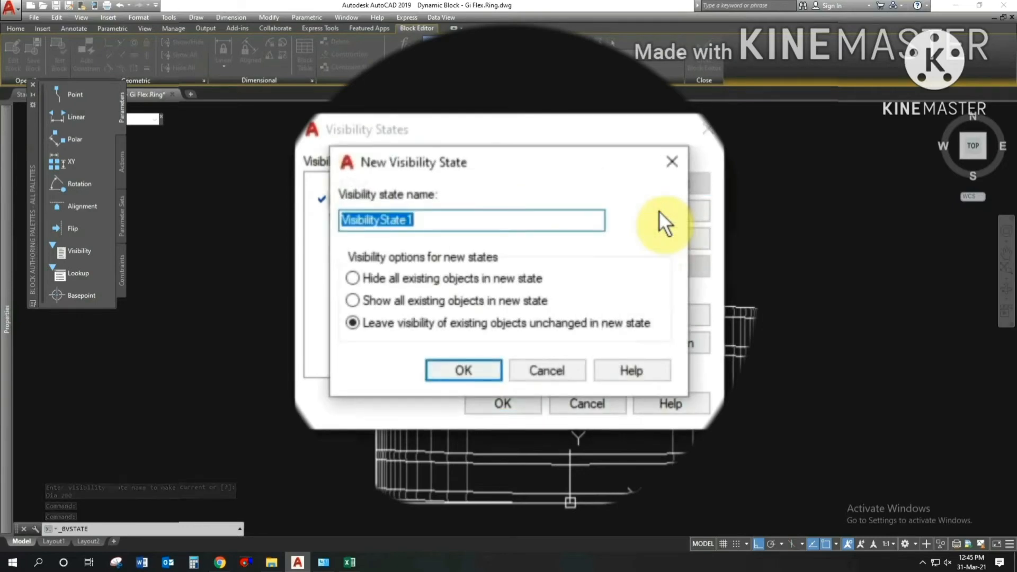
text(Dia 150)
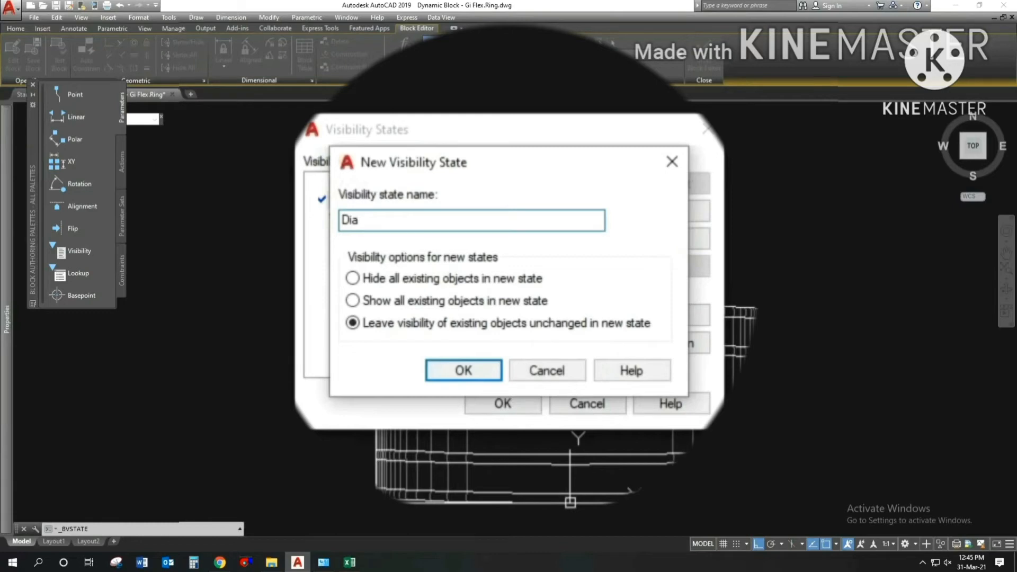
click(462, 370)
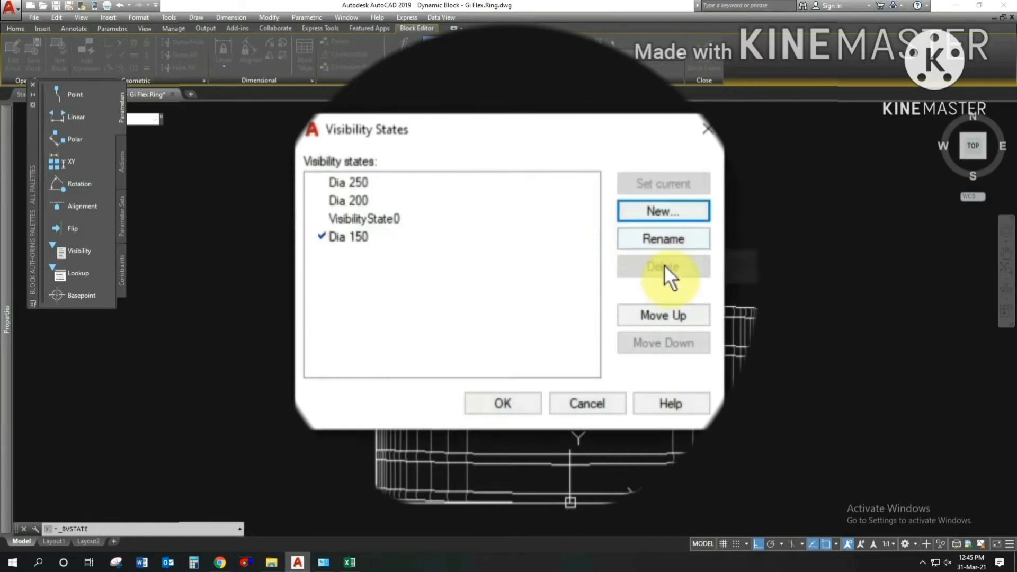
click(675, 321)
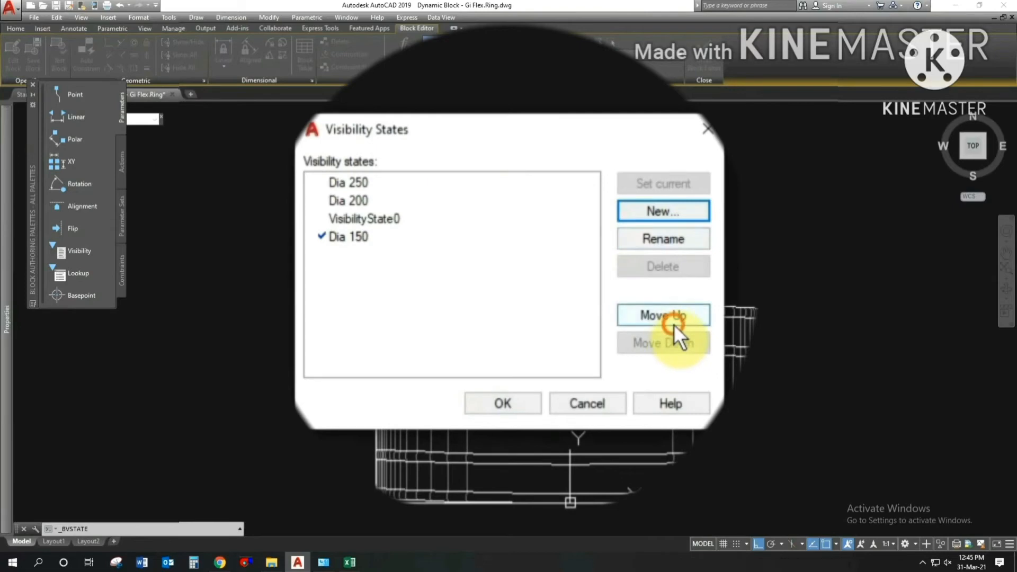
click(522, 407)
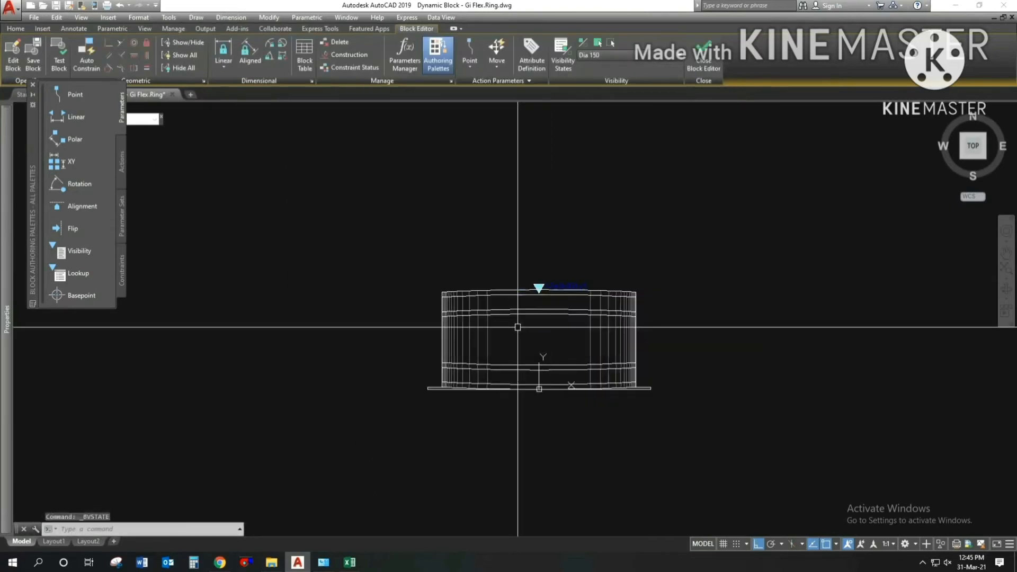
Paste the copied set of dimensioned rings again beside the base-point ring in the Dia 150 state.
middle_drag(562, 388, 552, 361)
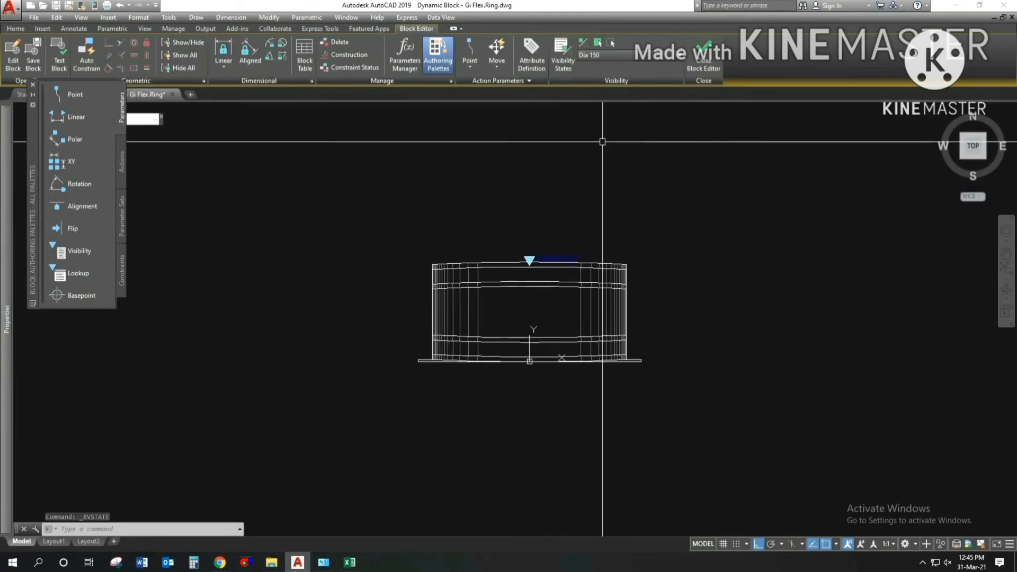
scroll(503, 236, down, 2)
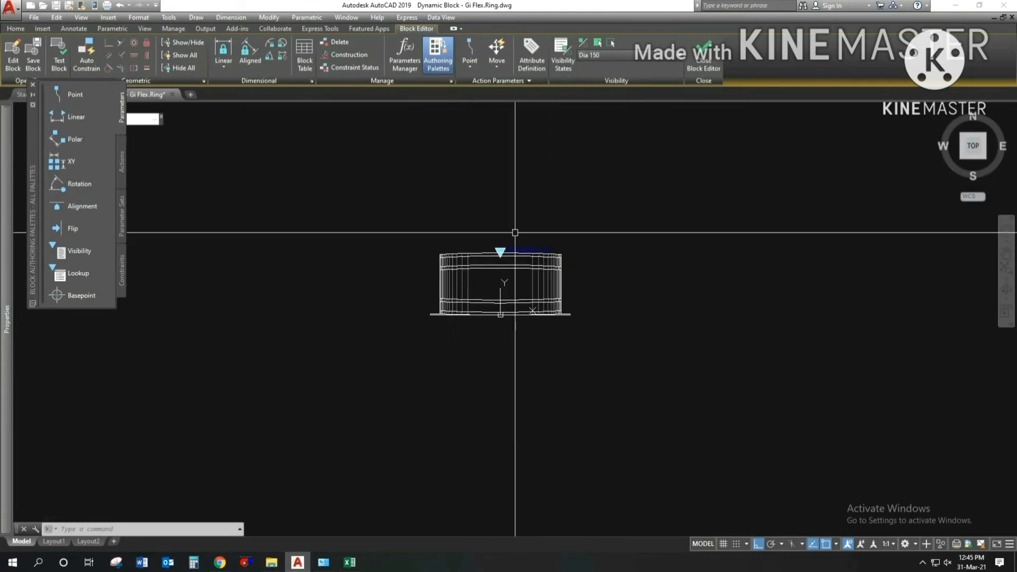
key(ctrl+v)
scroll(742, 233, down, 2)
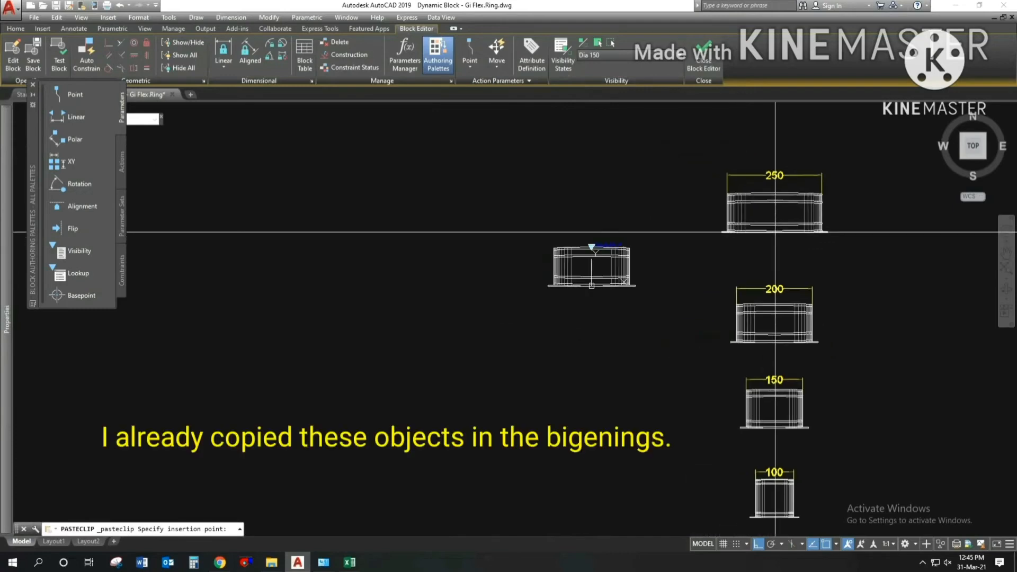
scroll(776, 230, down, 2)
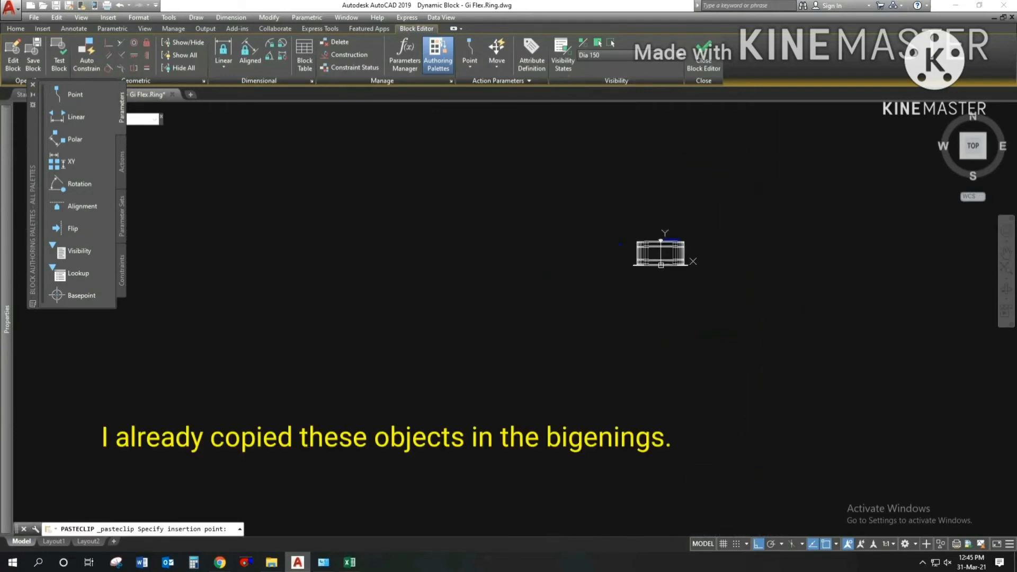
click(686, 240)
scroll(742, 222, up, 3)
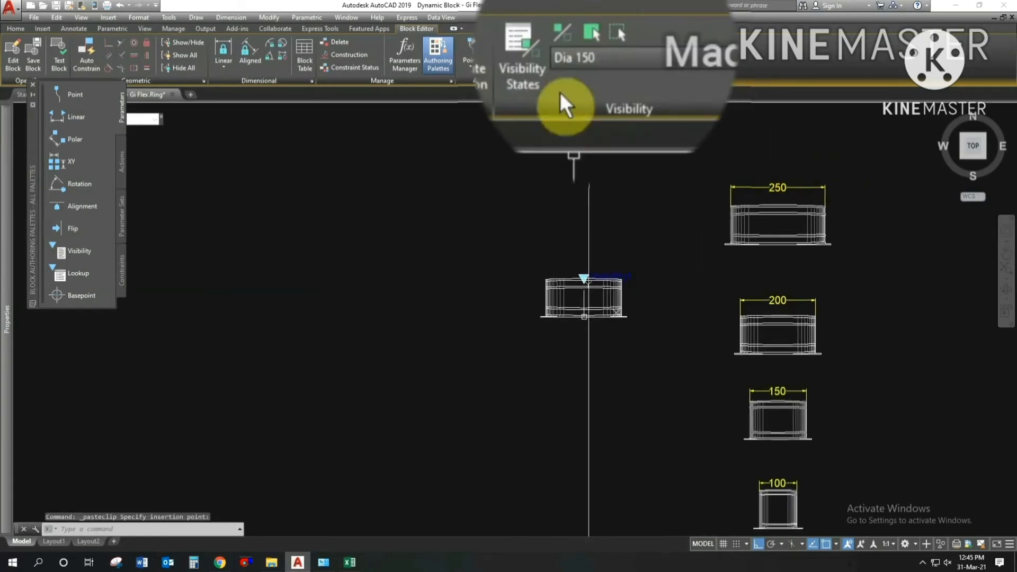
Hide the ring at the base point in the current Dia 150 visibility state.
click(619, 36)
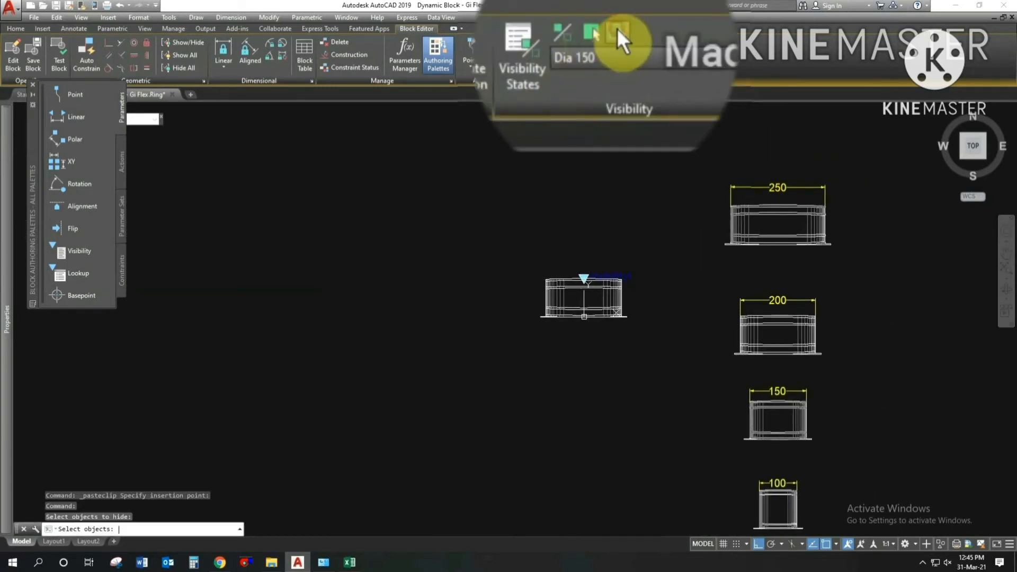
click(465, 211)
click(650, 324)
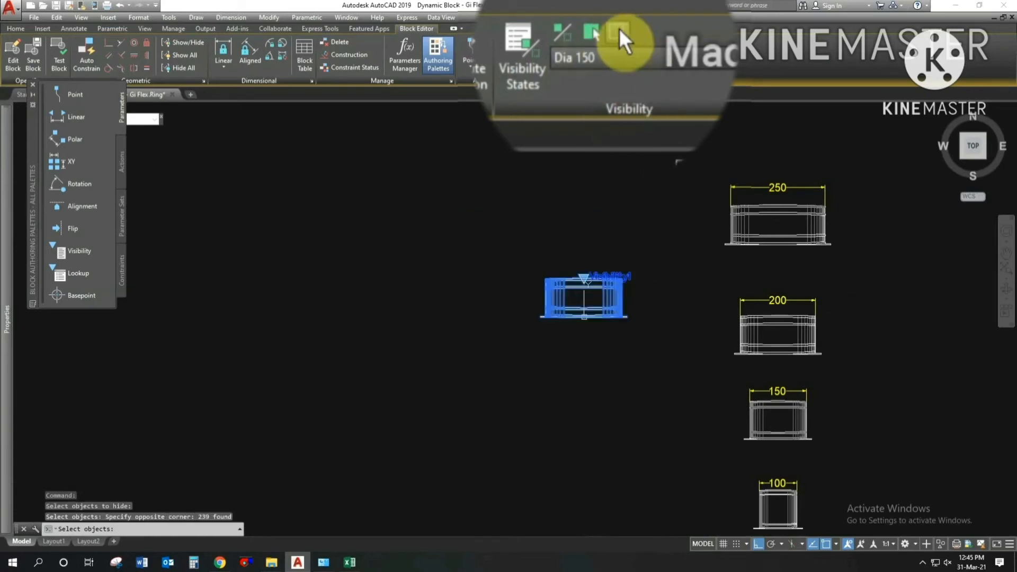
key(Return)
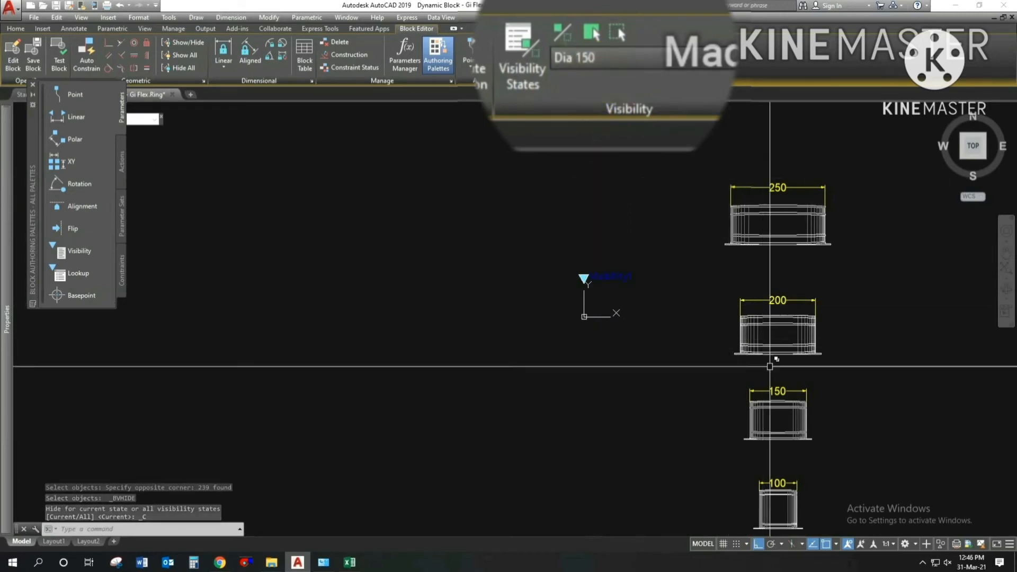
Move the 150 ring with its dimension from its bottom centre to the base point at 0,0,0.
middle_drag(788, 401, 762, 362)
text(m)
key(Return)
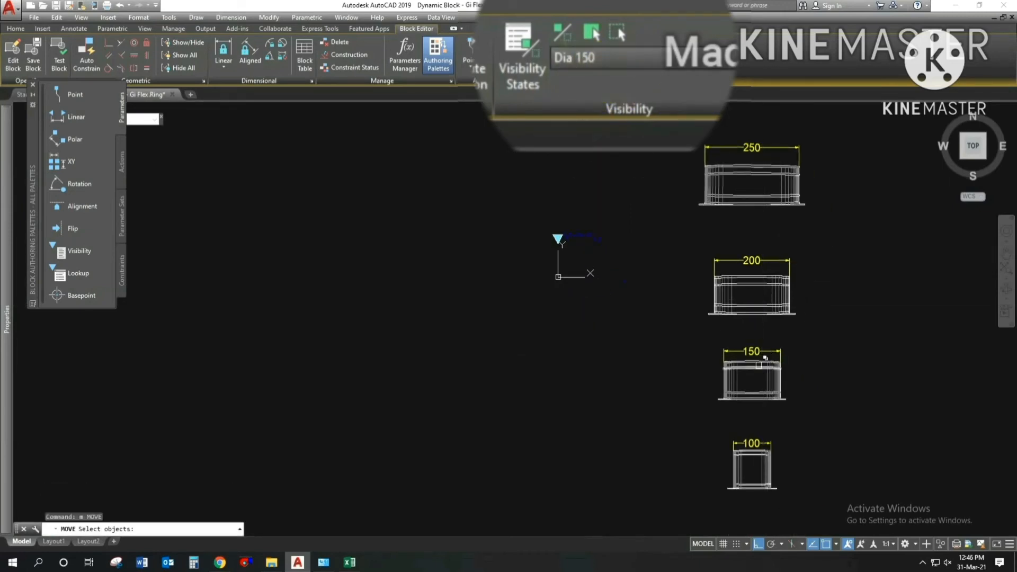
click(699, 320)
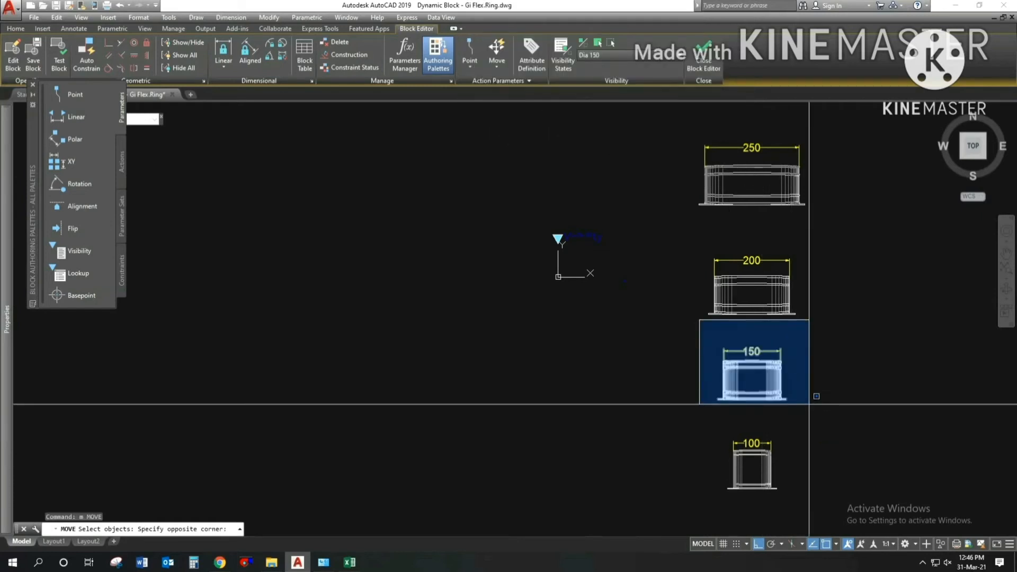
click(809, 405)
click(807, 411)
click(678, 333)
click(677, 331)
click(812, 414)
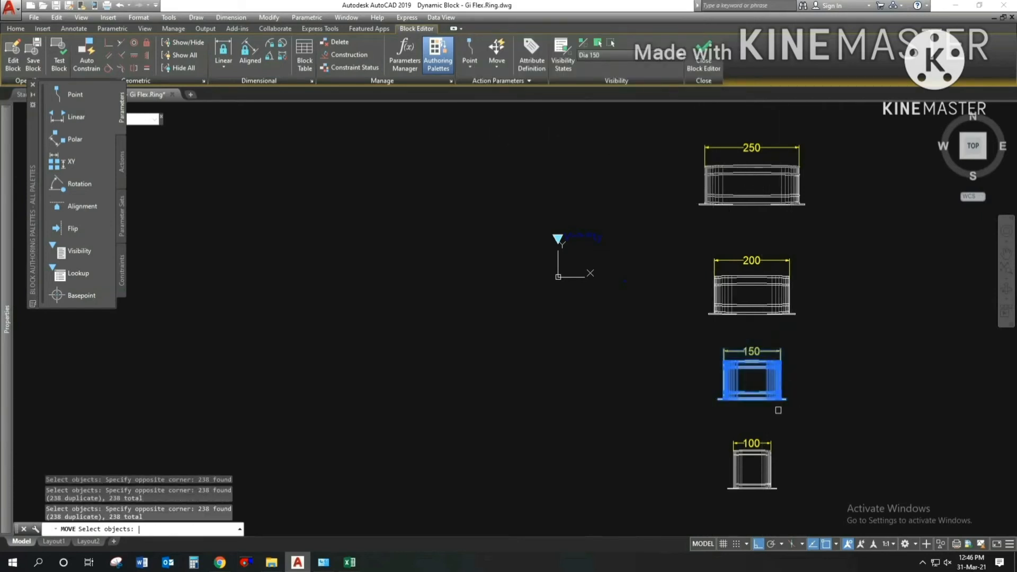
key(Return)
scroll(757, 401, up, 4)
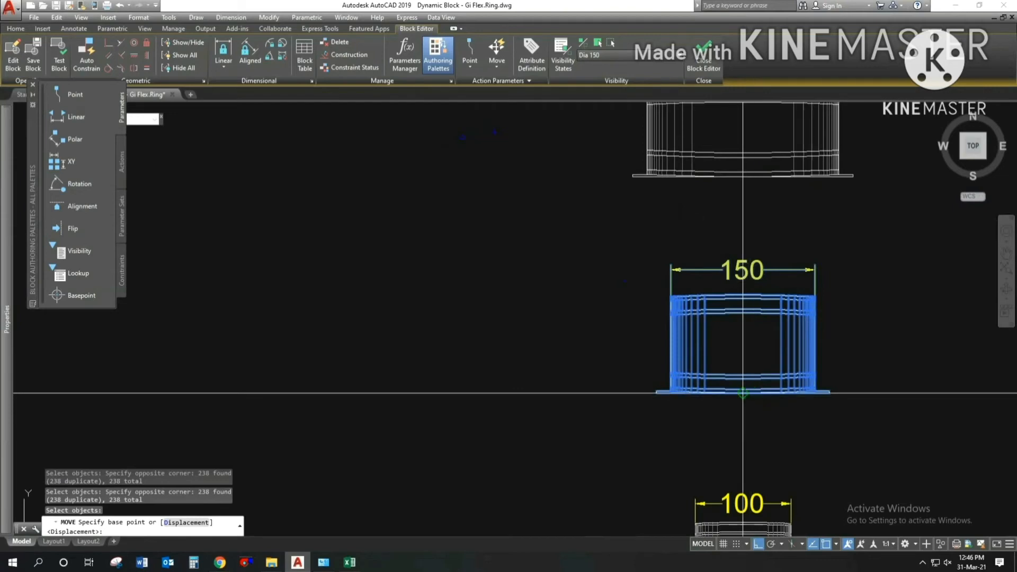
click(743, 393)
scroll(743, 393, down, 4)
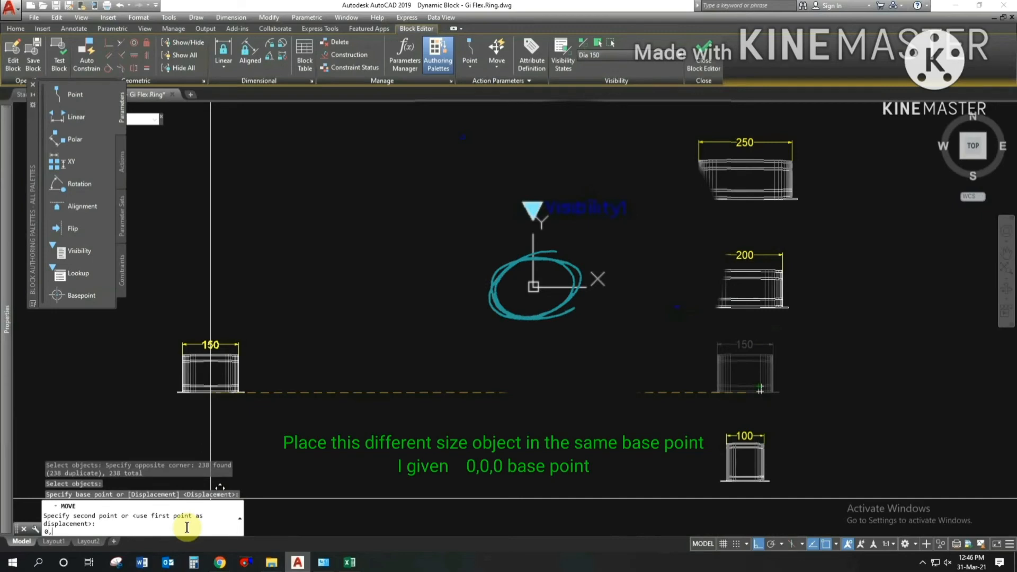
key(Return)
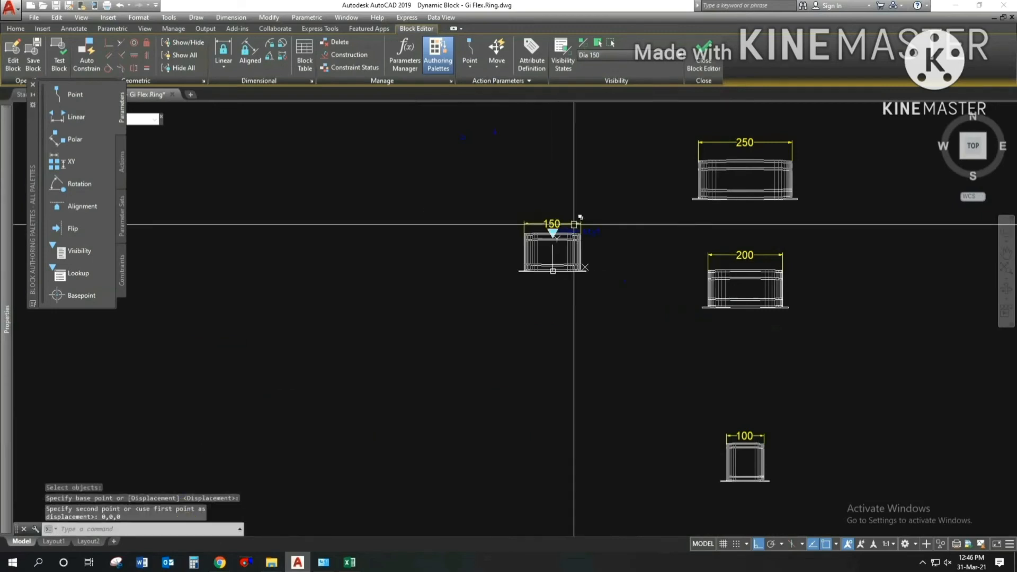
Erase the leftover pasted 250, 200 and 100 rings with their dimensions.
scroll(673, 127, down, 2)
click(672, 125)
click(789, 374)
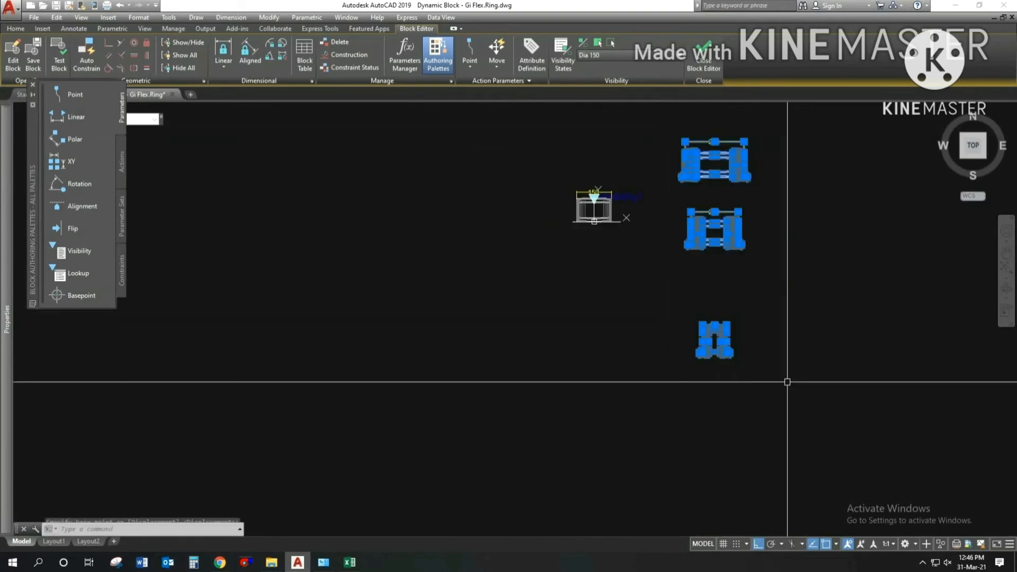
text(e)
key(Return)
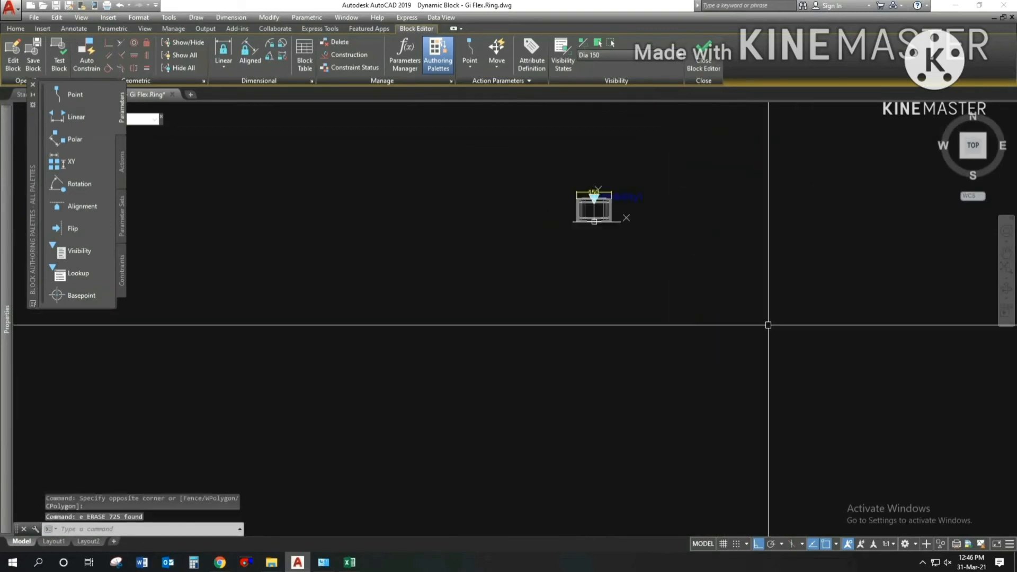
Erase the 150 dimension above the ring at the base point.
scroll(605, 206, up, 3)
scroll(597, 207, up, 2)
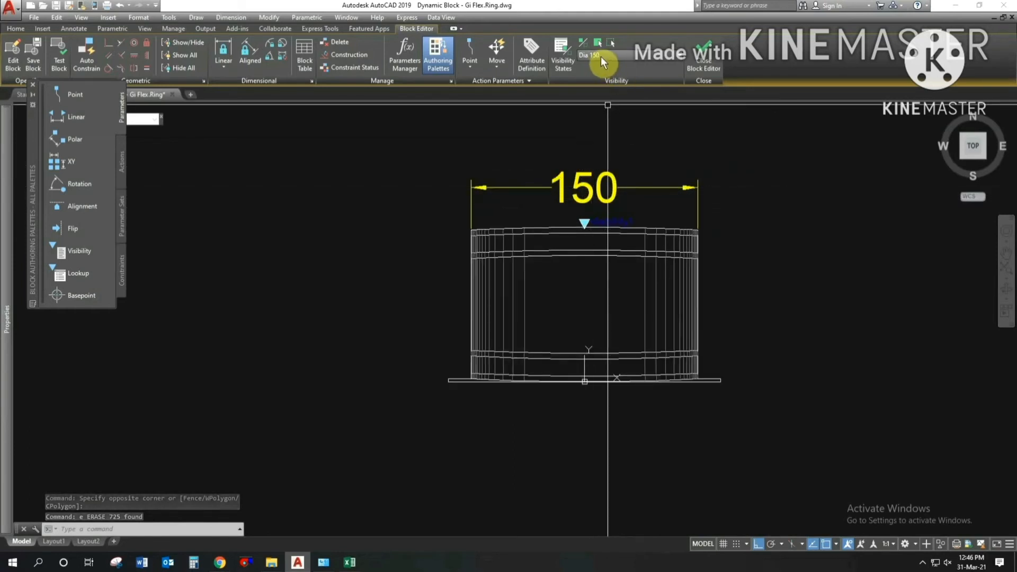
click(583, 192)
text(E)
key(Return)
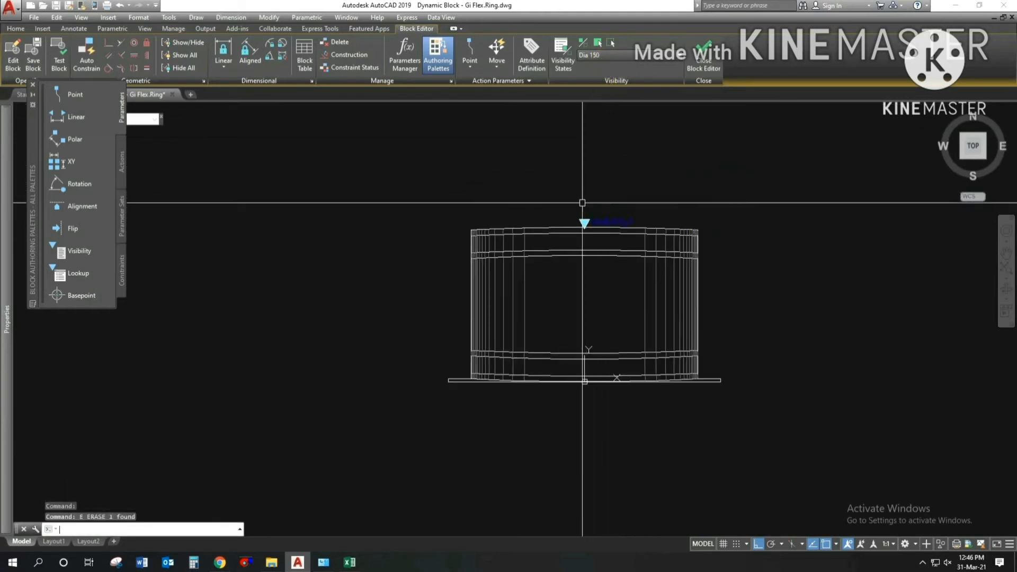
Check the rings by making Dia 250, Dia 200 and Dia 150 the current visibility state in turn.
scroll(564, 260, down, 2)
click(601, 54)
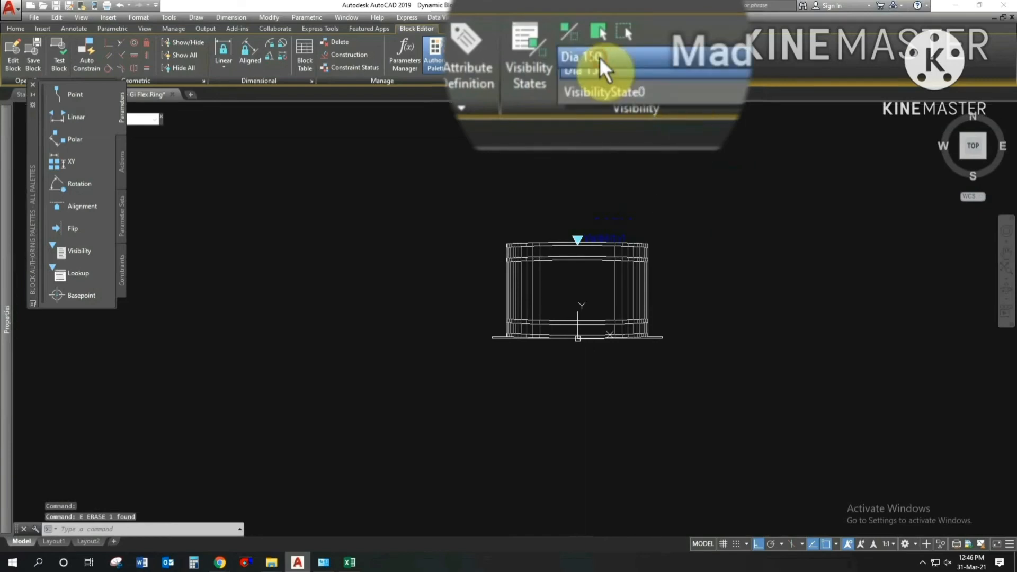
click(599, 77)
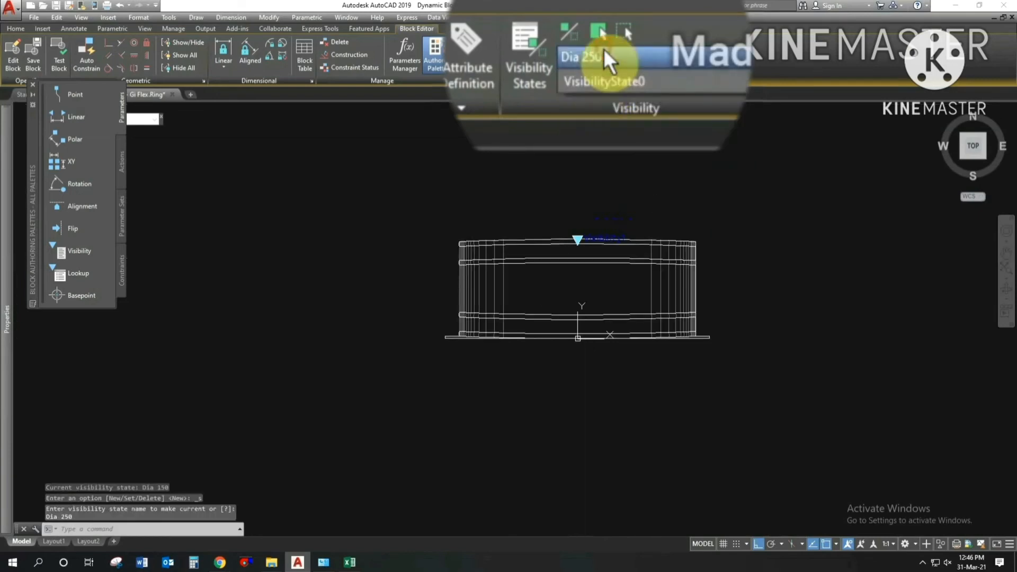
click(603, 49)
click(599, 101)
click(599, 57)
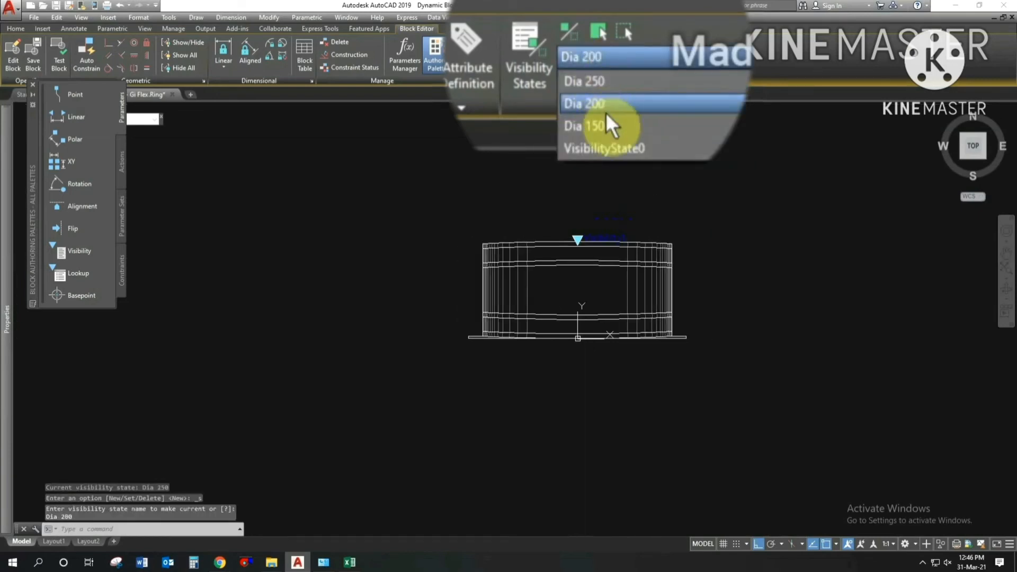
click(609, 125)
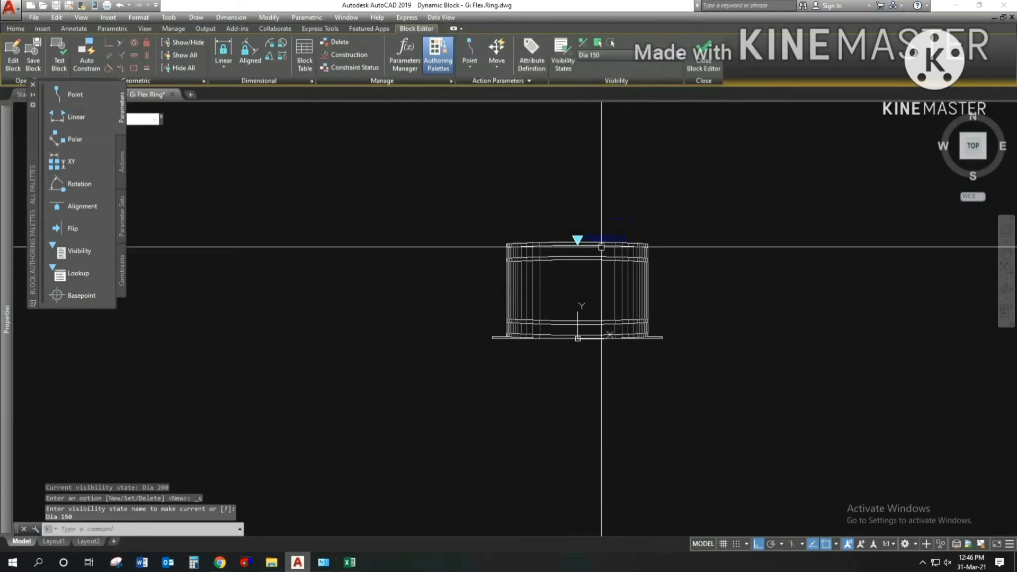
Create a visibility state named Dia 100, leaving existing objects' visibility unchanged, and move it up above VisibilityState0.
scroll(583, 265, down, 2)
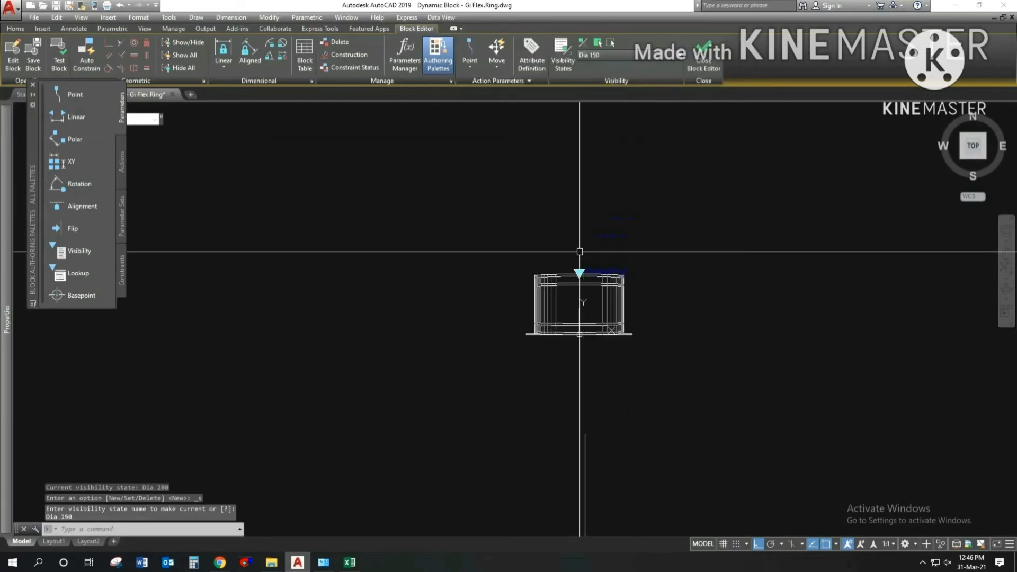
click(555, 59)
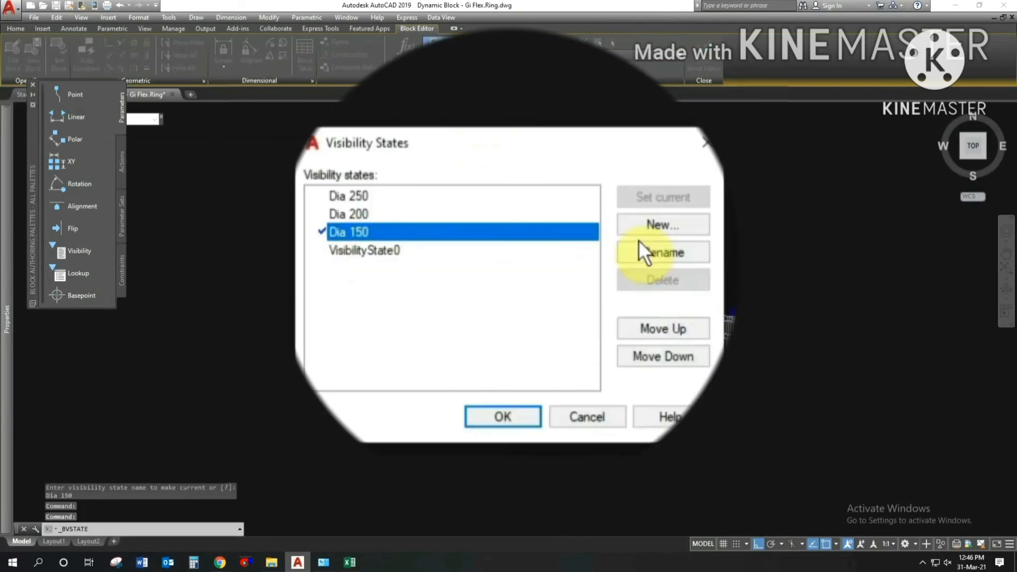
click(678, 228)
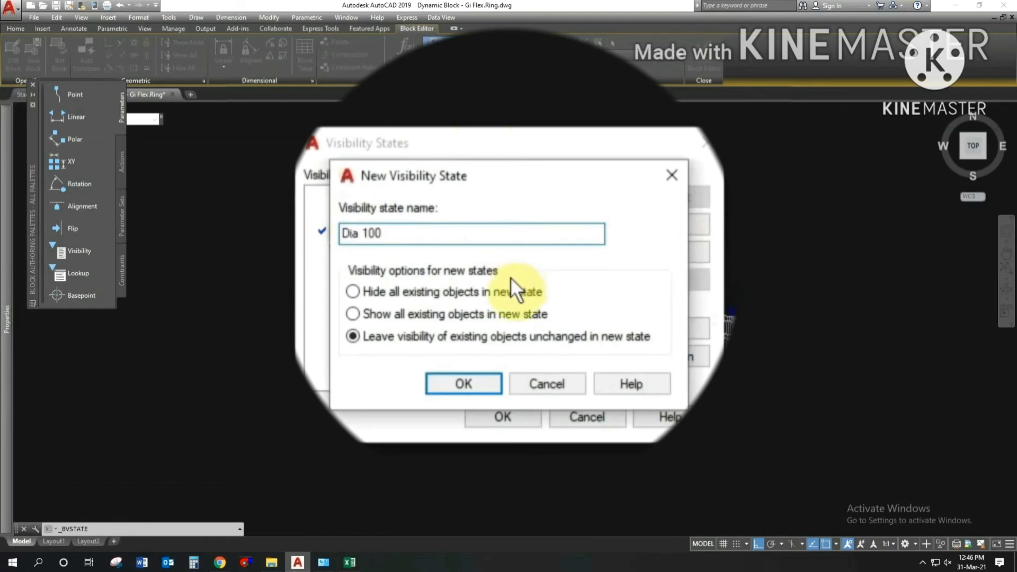
click(464, 384)
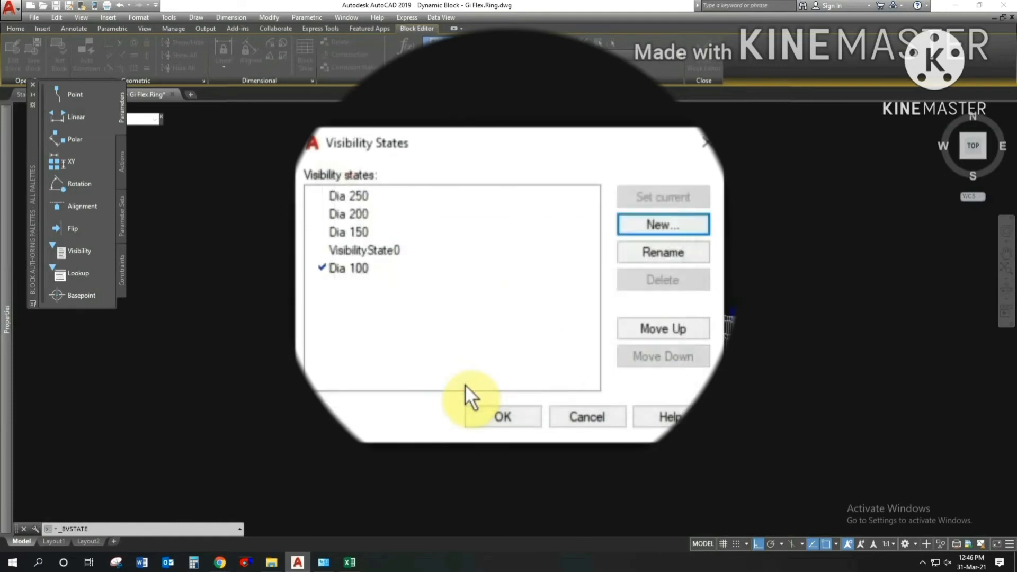
click(657, 330)
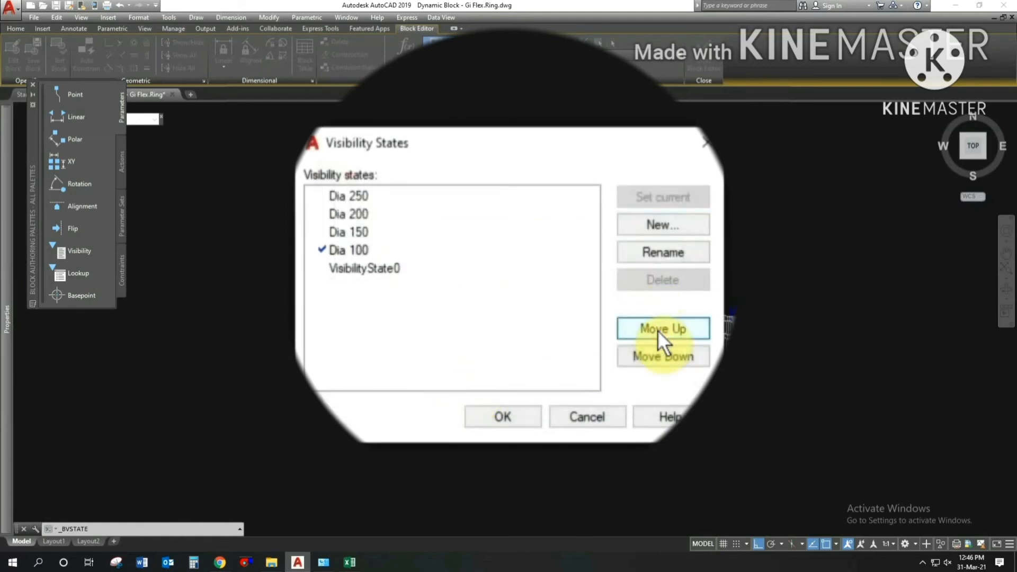
click(504, 417)
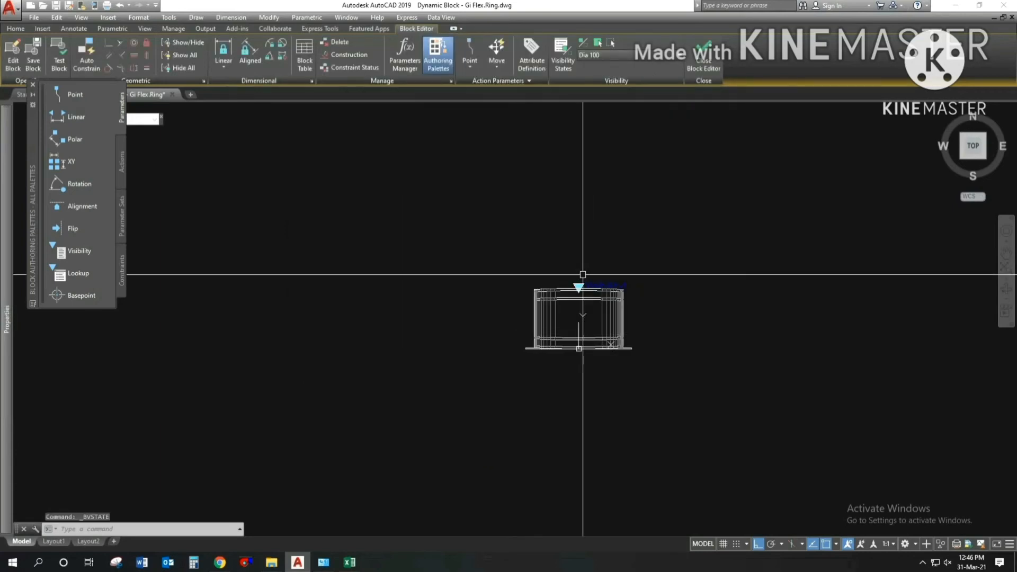
Paste the copied set of dimensioned rings beside the base-point ring in the Dia 100 state.
scroll(436, 202, down, 2)
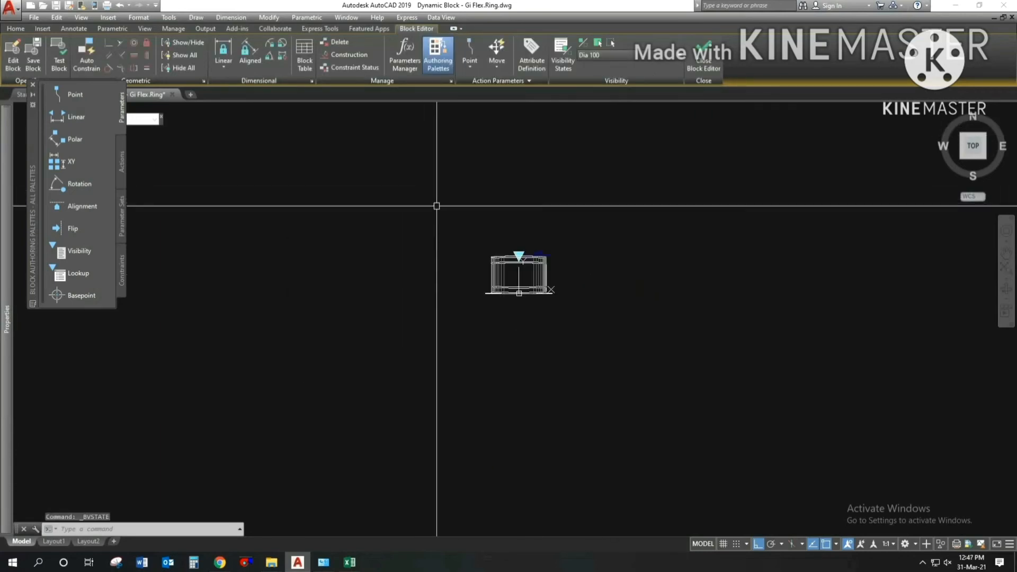
key(ctrl+v)
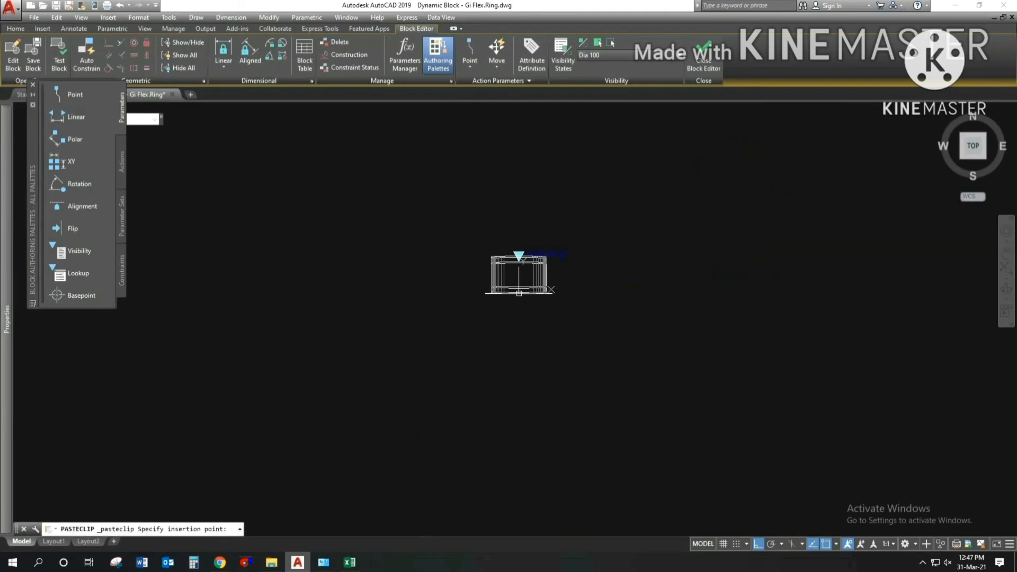
click(689, 255)
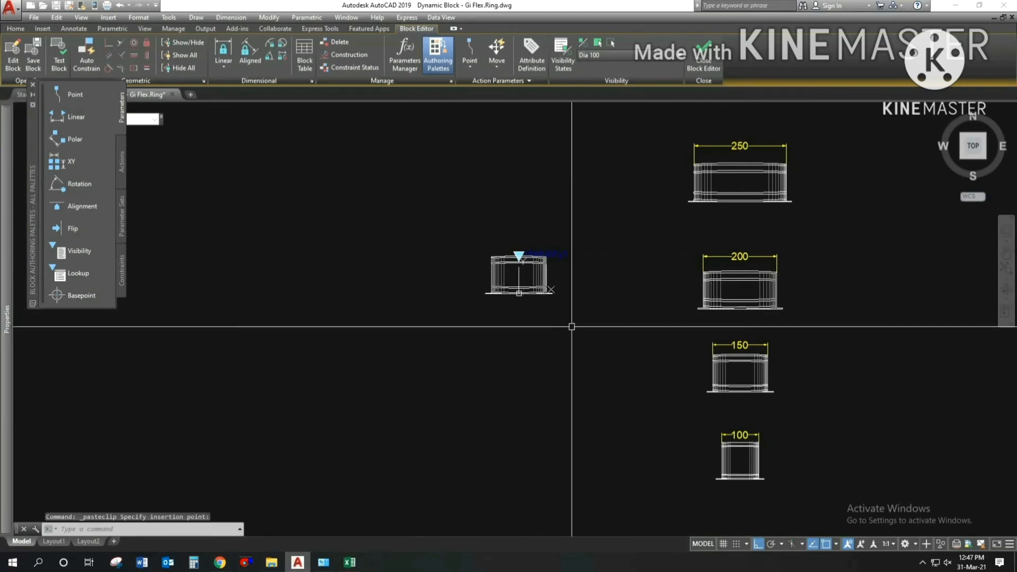
Hide the ring at the base point in the current Dia 100 visibility state.
click(610, 43)
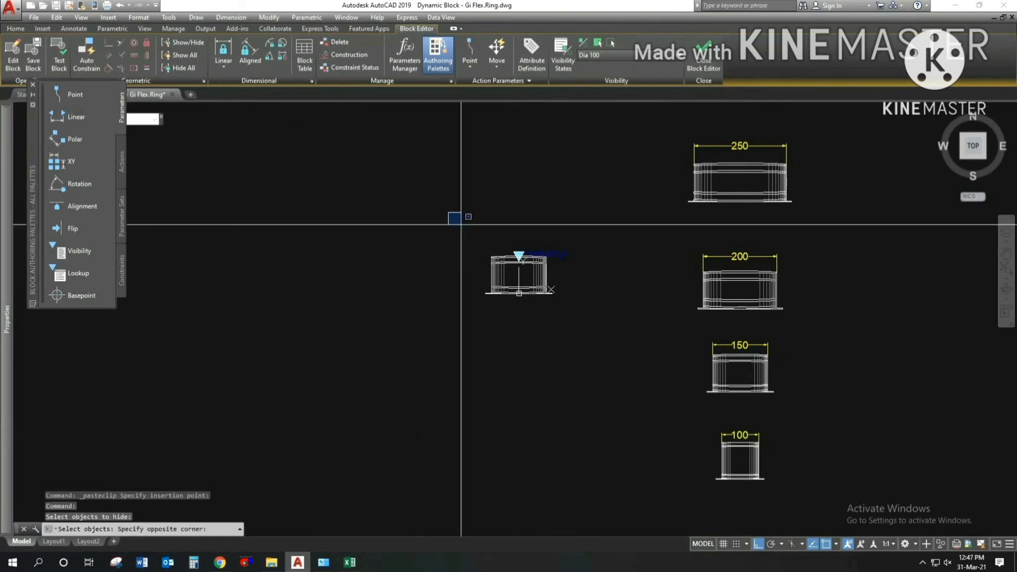
click(613, 341)
click(615, 340)
click(418, 214)
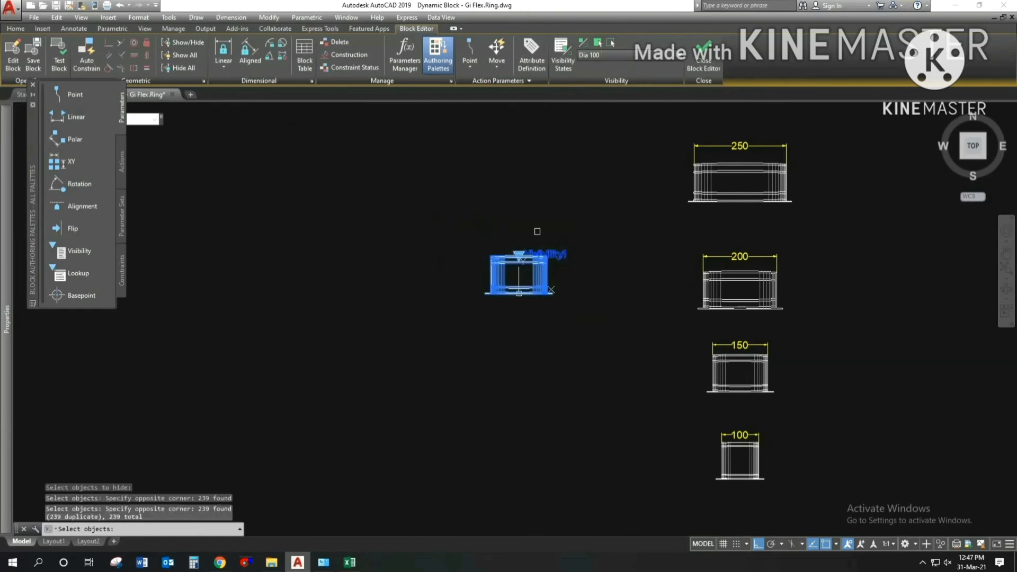
key(Return)
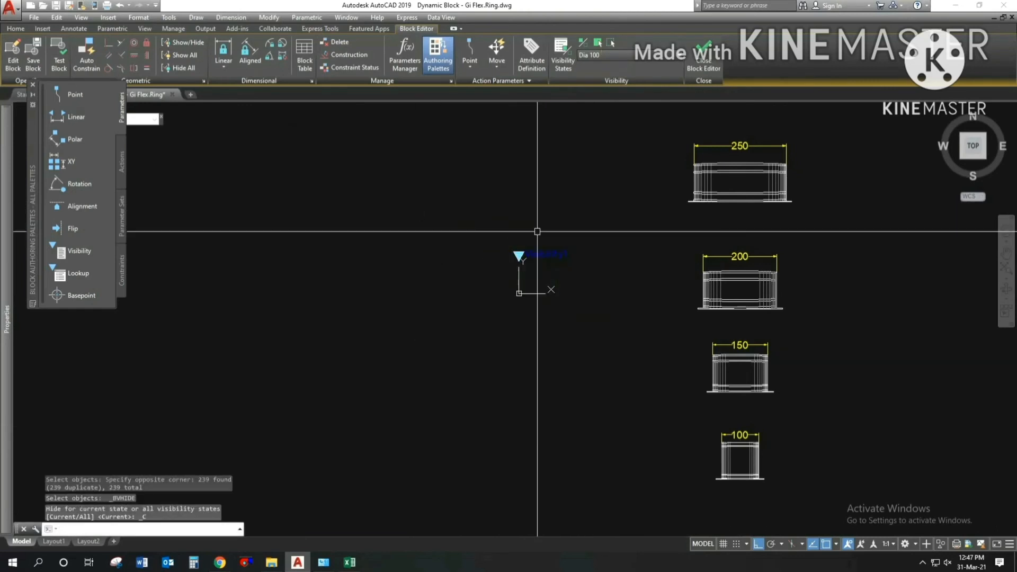
Check the ring by making Dia 150 the current visibility state and then returning to Dia 100.
click(604, 57)
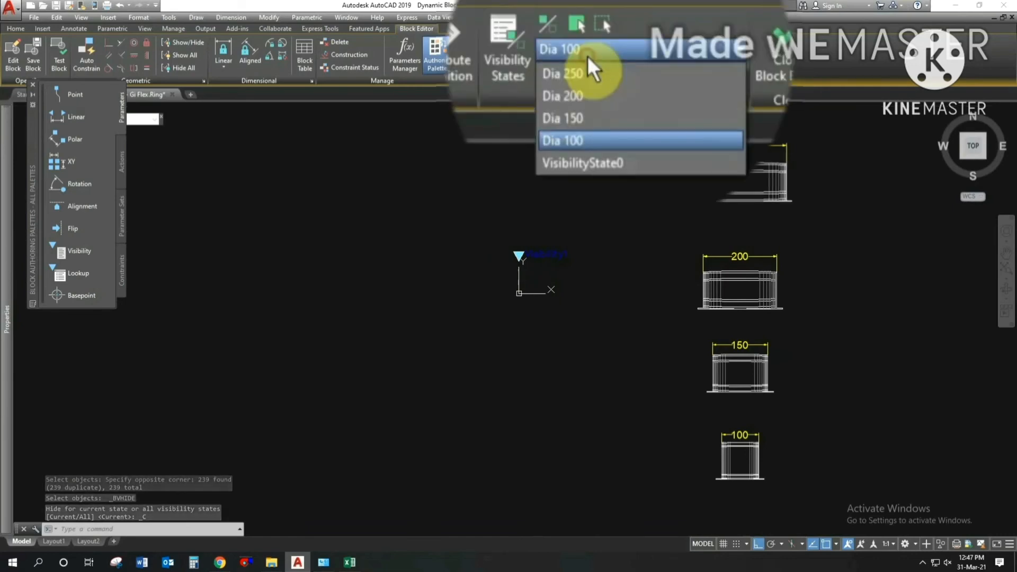
click(597, 95)
click(604, 55)
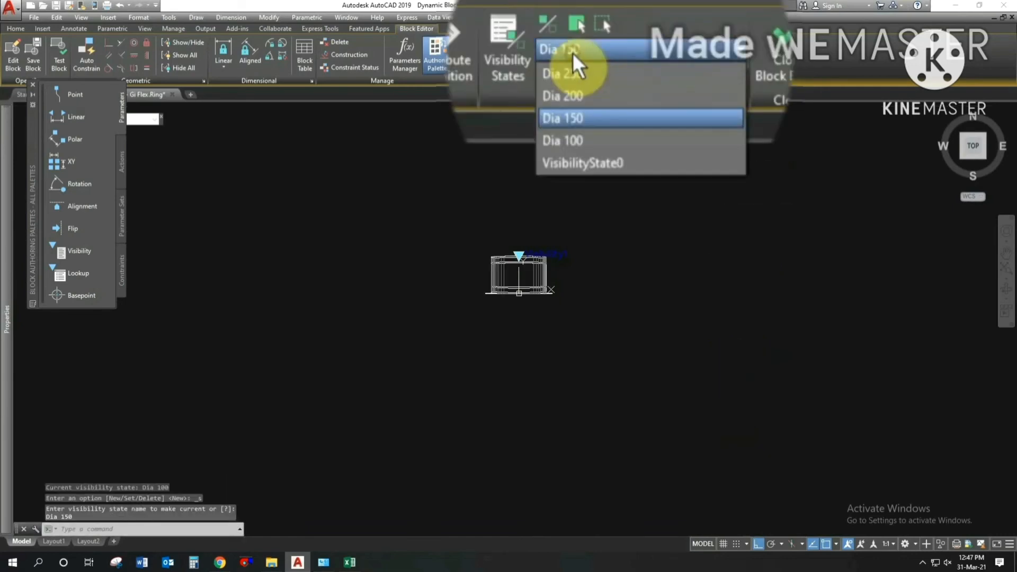
click(607, 101)
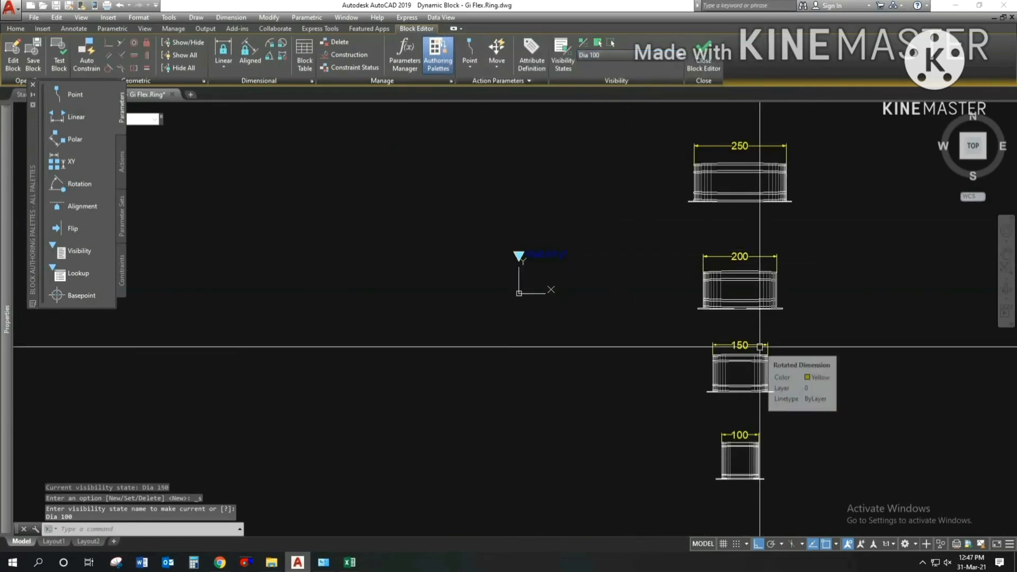
Move the 100 ring with its dimension from the midpoint of its bottom edge to the block origin 0,0,0.
text(m)
key(Return)
click(701, 418)
click(792, 493)
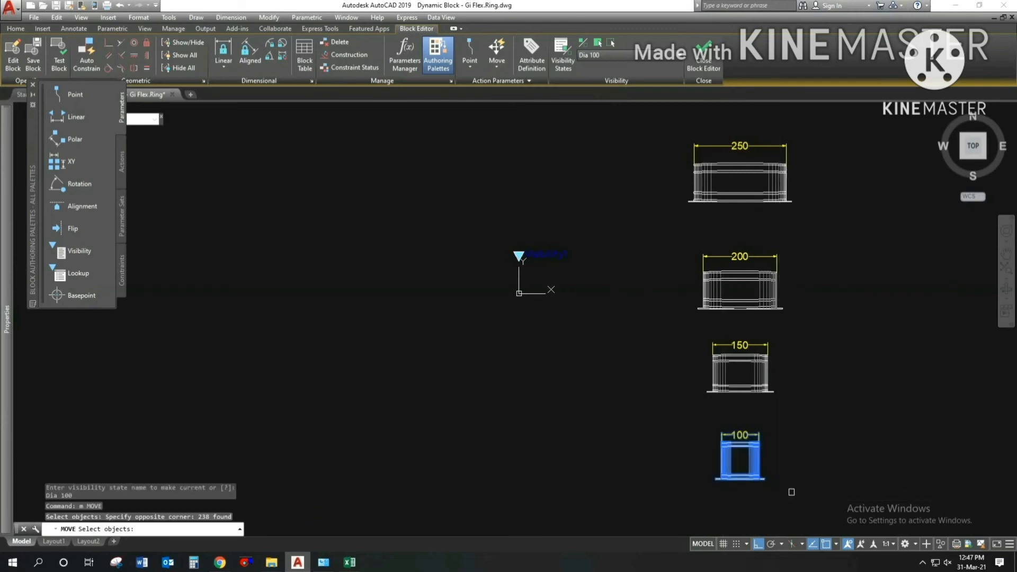
click(792, 492)
click(697, 418)
key(Return)
scroll(740, 480, up, 4)
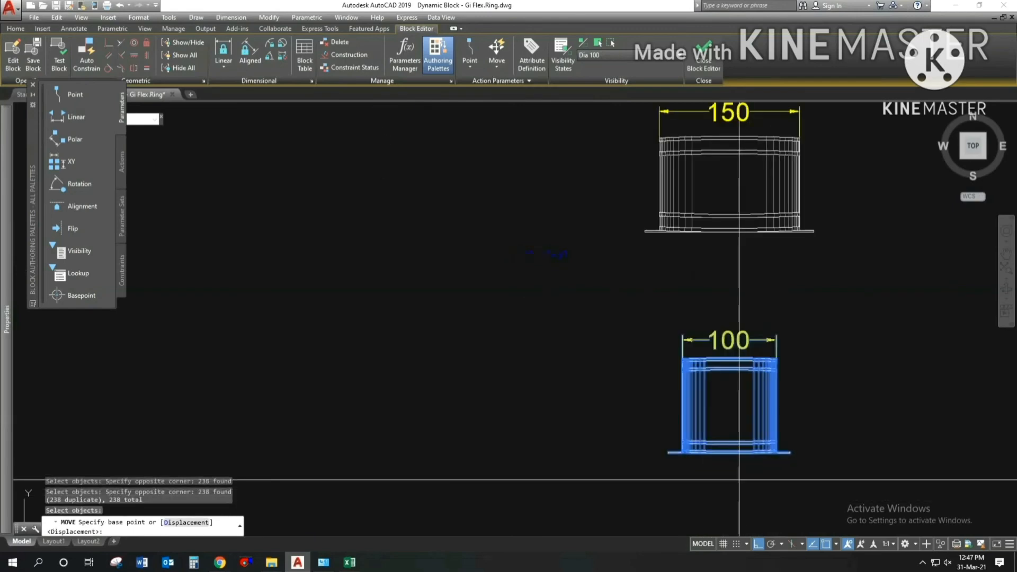
scroll(729, 454, up, 1)
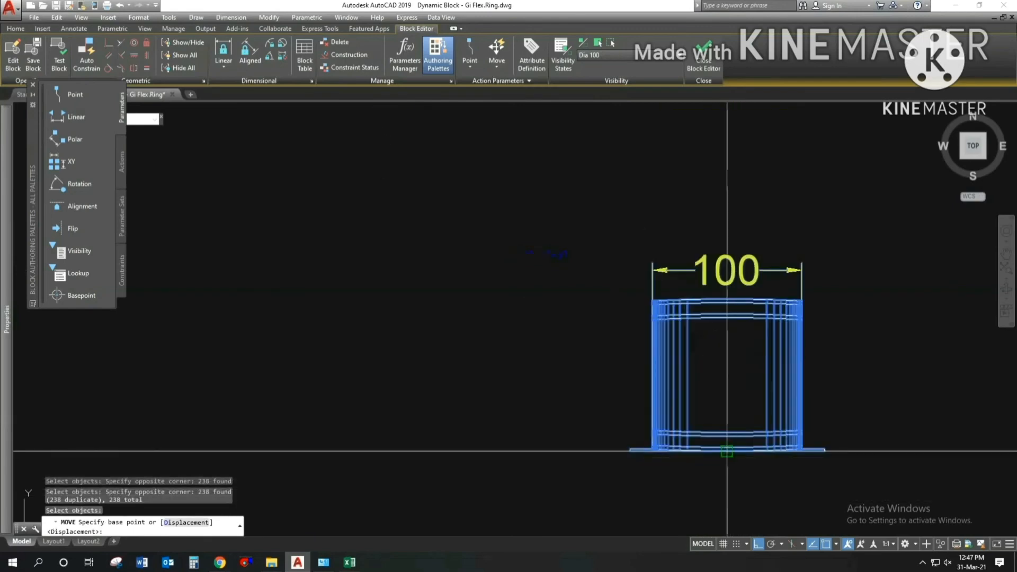
click(730, 454)
scroll(736, 435, down, 4)
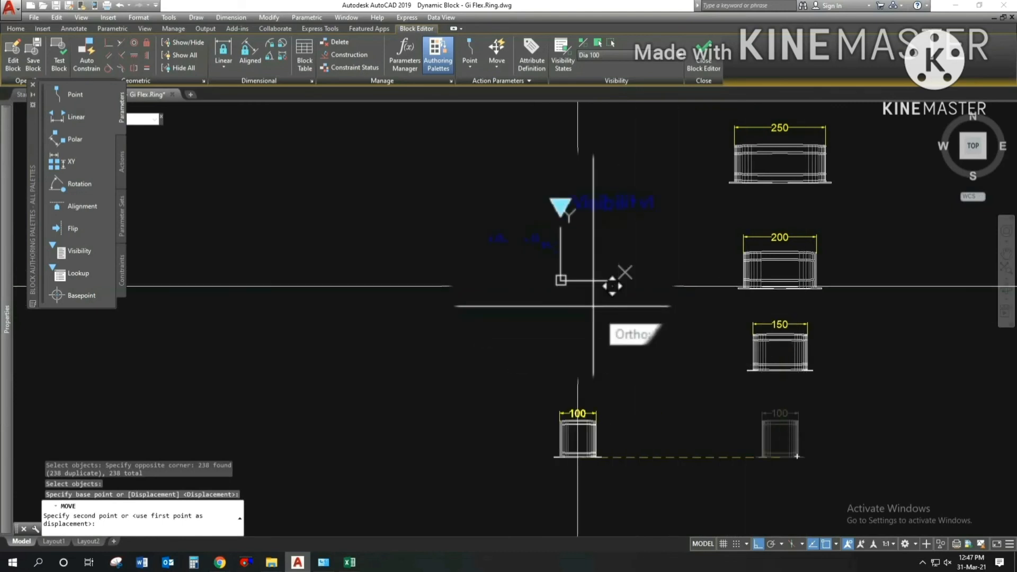
text(0,0,0)
key(Return)
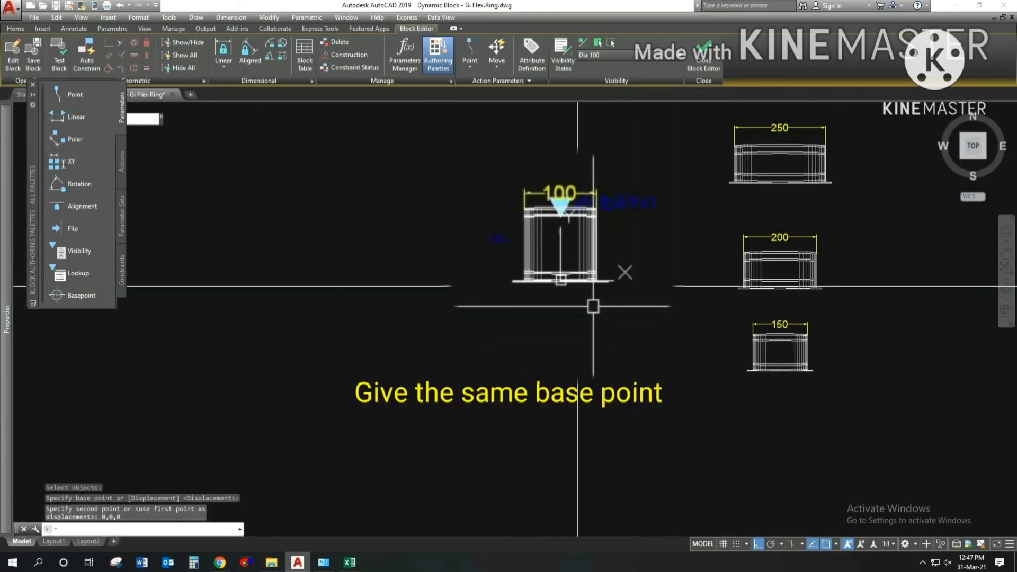
key(Escape)
Erase the spare 250, 200 and 150 rings with their dimensions beside the origin.
middle_drag(729, 143, 731, 204)
click(713, 146)
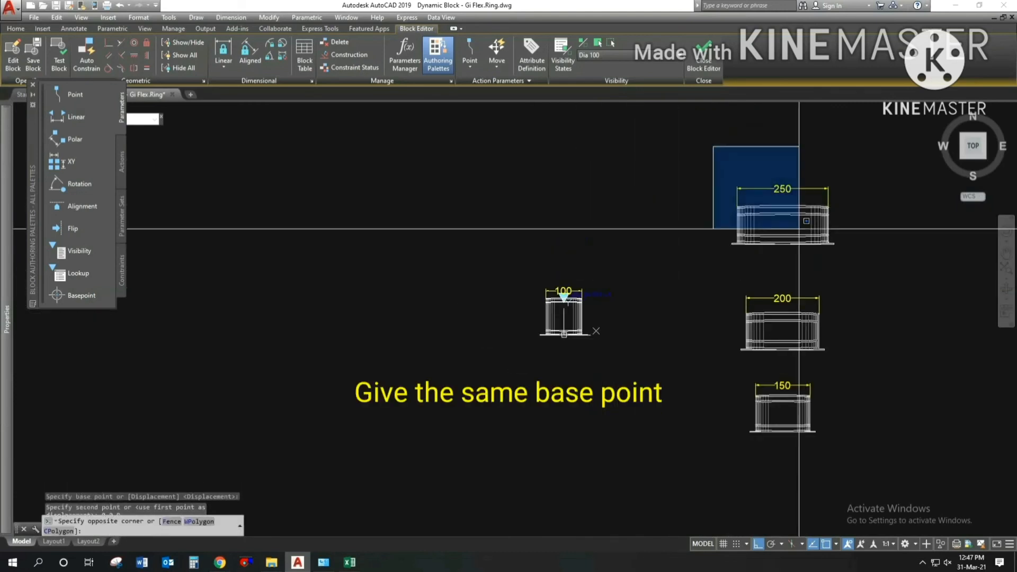
click(875, 470)
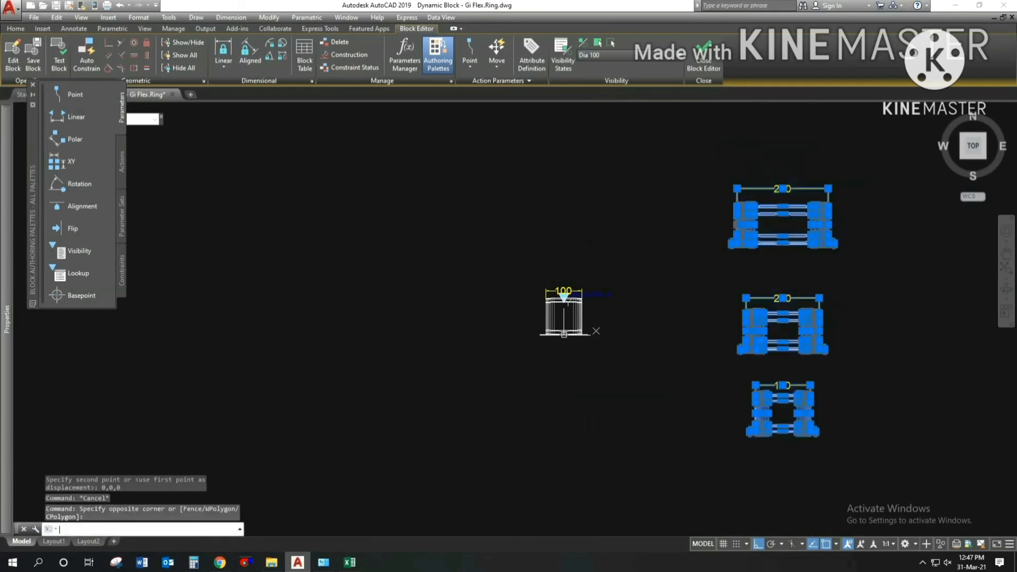
text(e)
key(Return)
Erase the 100 dimension above the ring at the origin.
scroll(576, 310, up, 7)
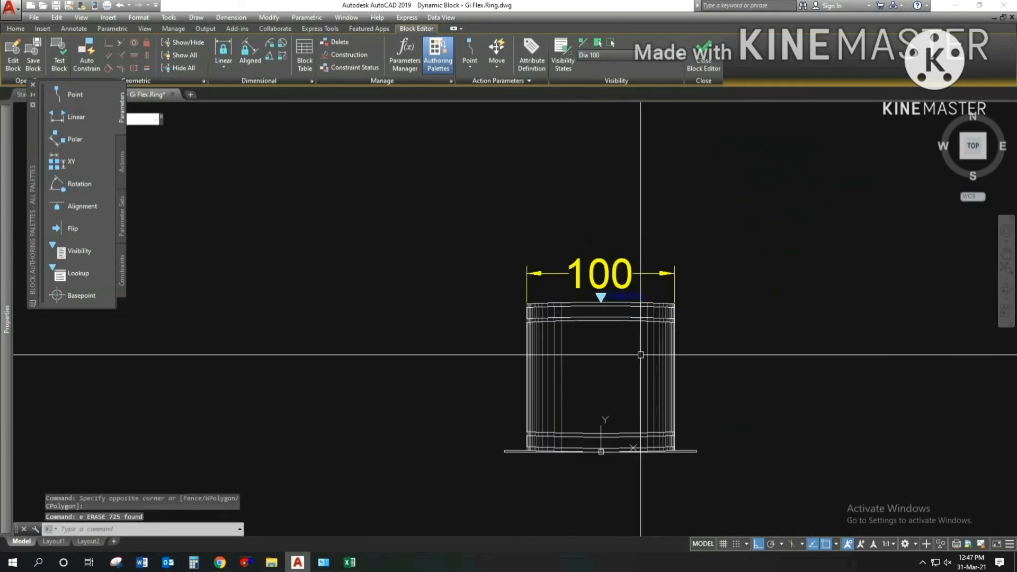
middle_drag(644, 351, 679, 323)
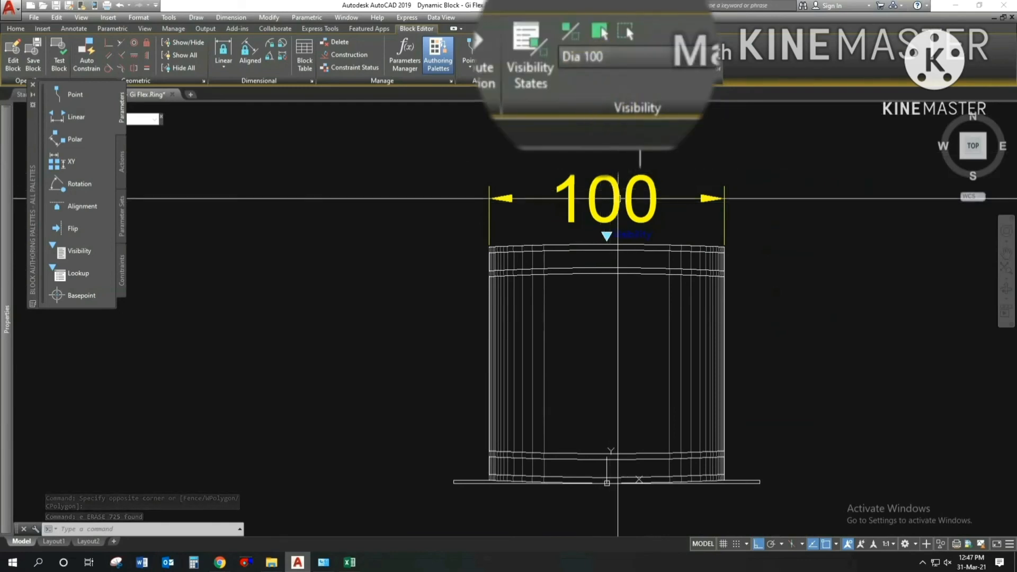
click(522, 198)
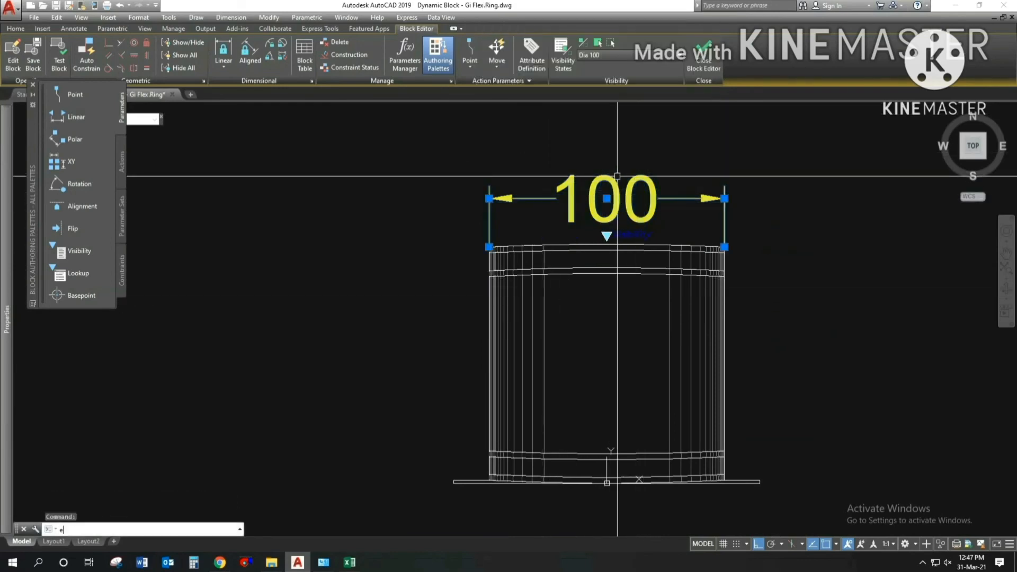
text(e)
key(Return)
scroll(533, 298, down, 5)
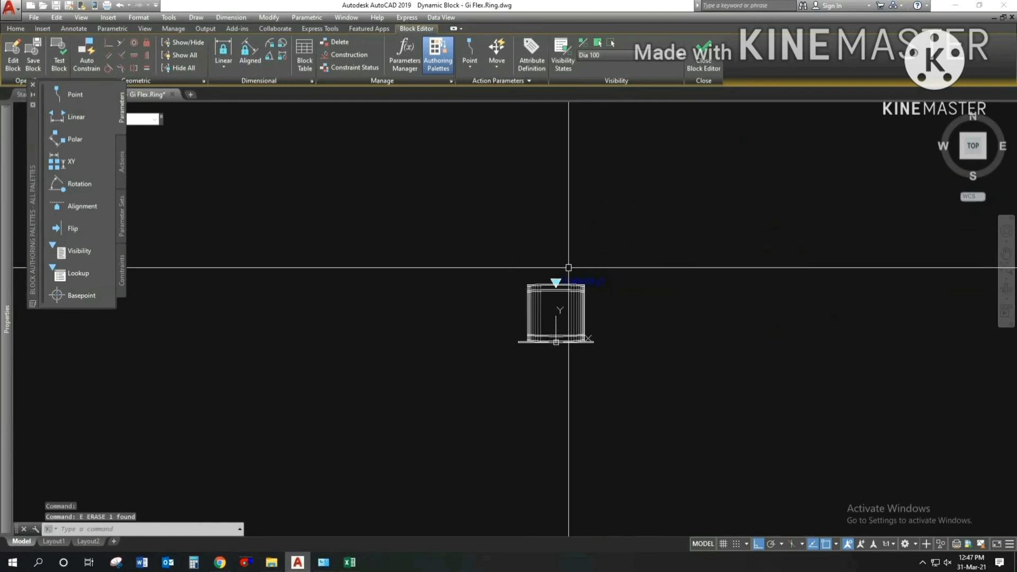
scroll(568, 268, down, 2)
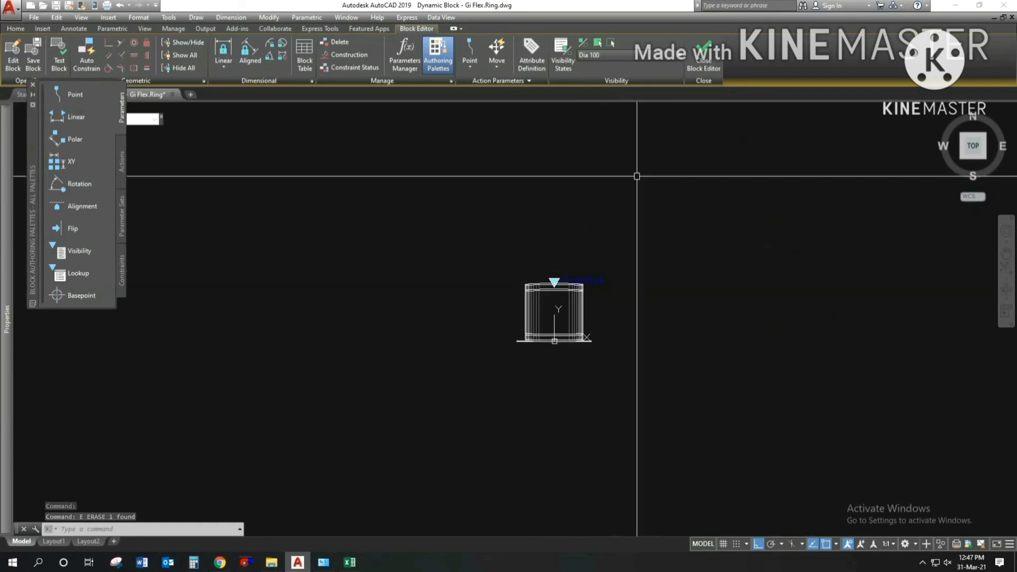
double_click(670, 230)
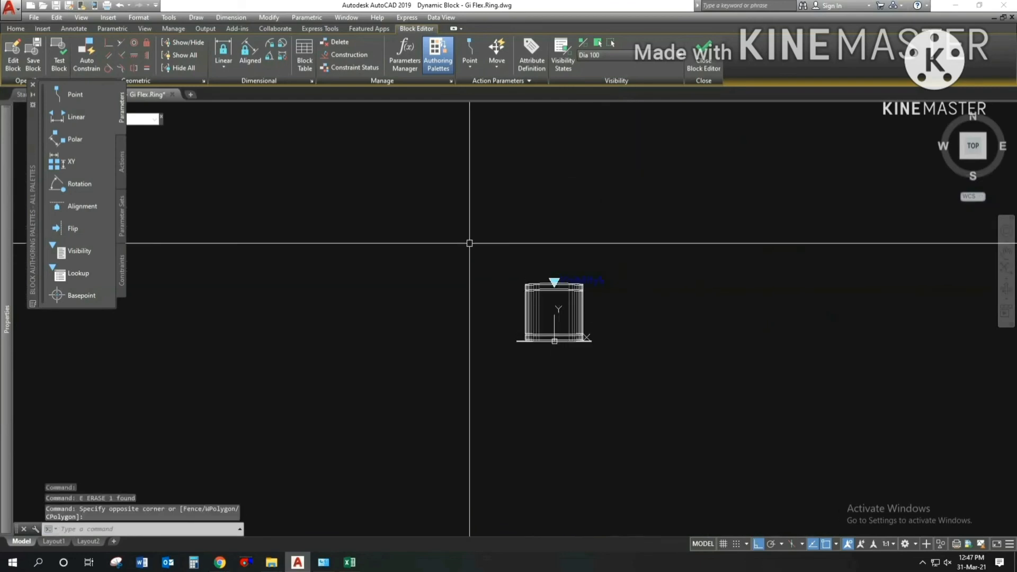
Review the visibility states list and check the rings by making Dia 250, Dia 200, Dia 150 and Dia 100 current in turn.
click(557, 74)
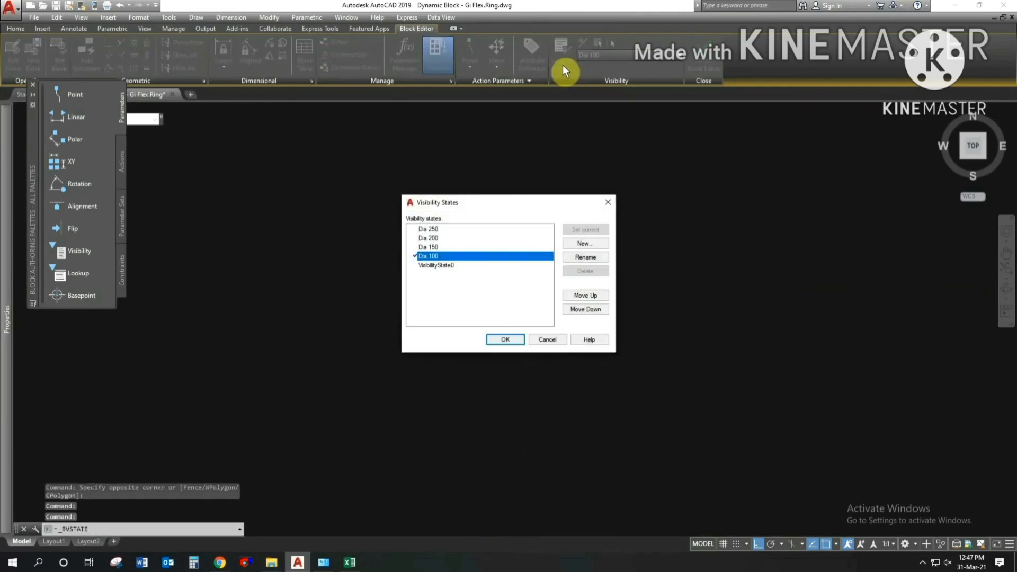
key(Return)
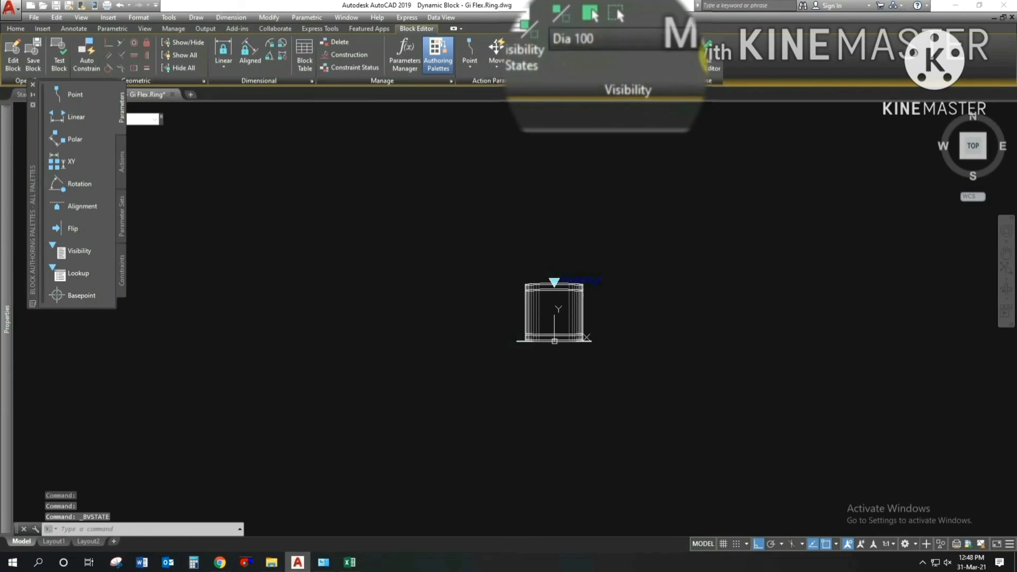
click(659, 57)
click(600, 64)
click(612, 39)
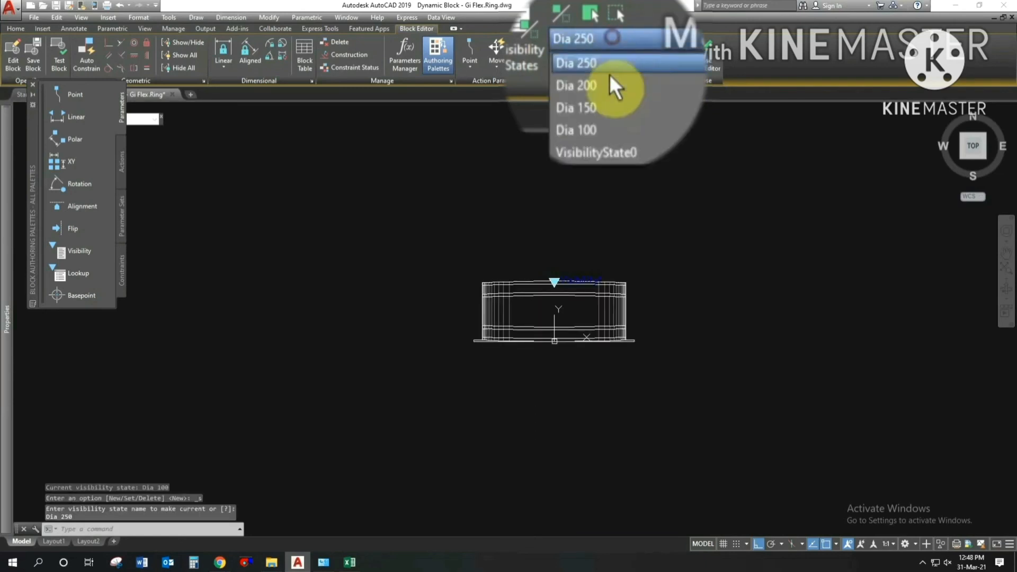
click(603, 84)
click(615, 42)
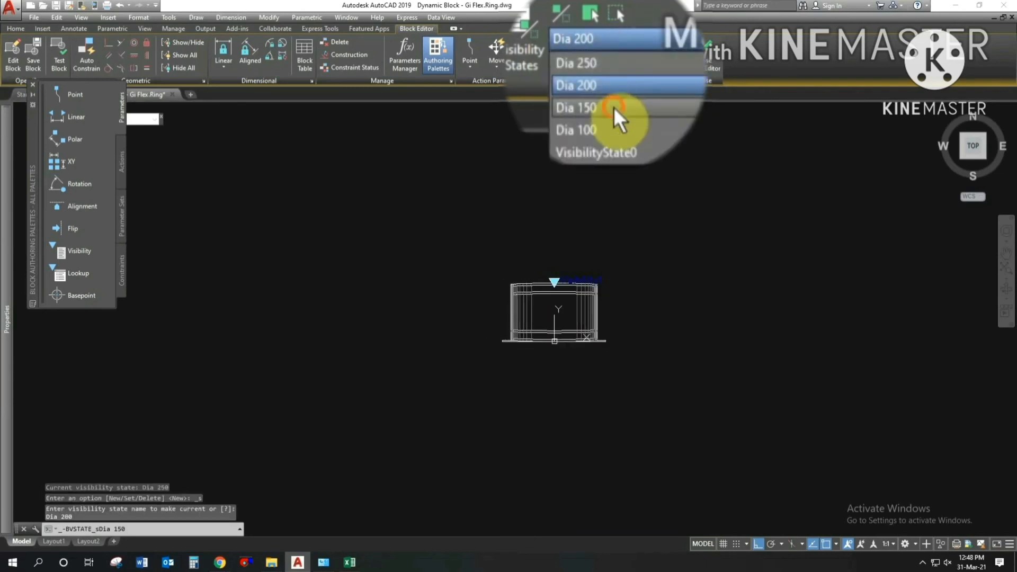
click(614, 107)
click(621, 40)
click(613, 133)
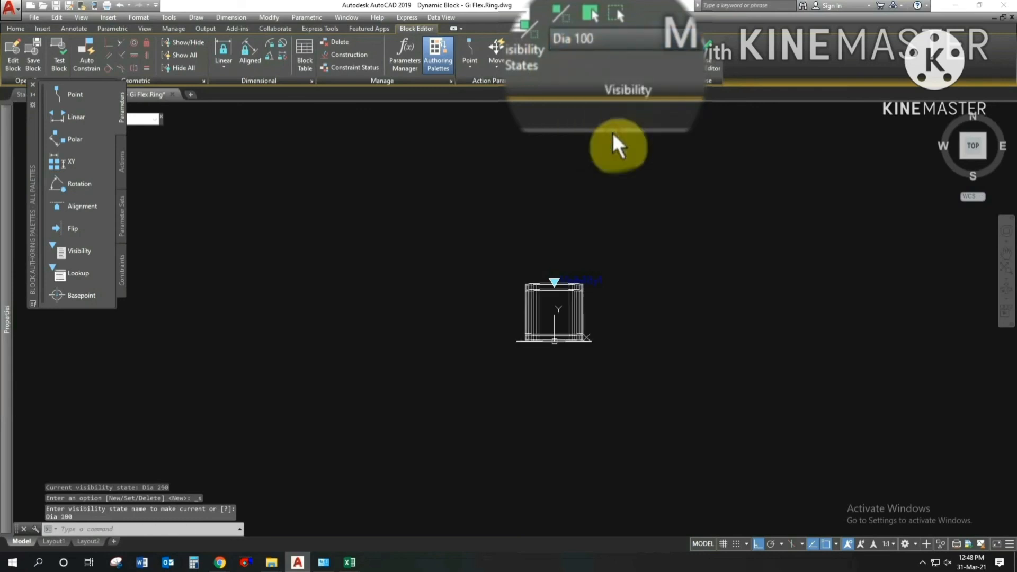
key(Escape)
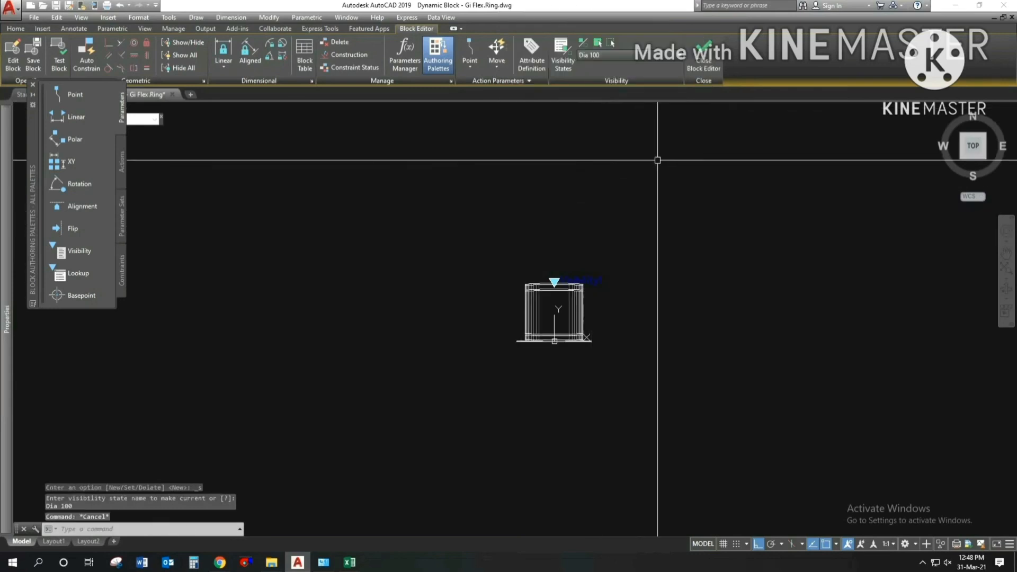
Close the Block Editor and save the changes to the Flex.Ring block.
click(703, 59)
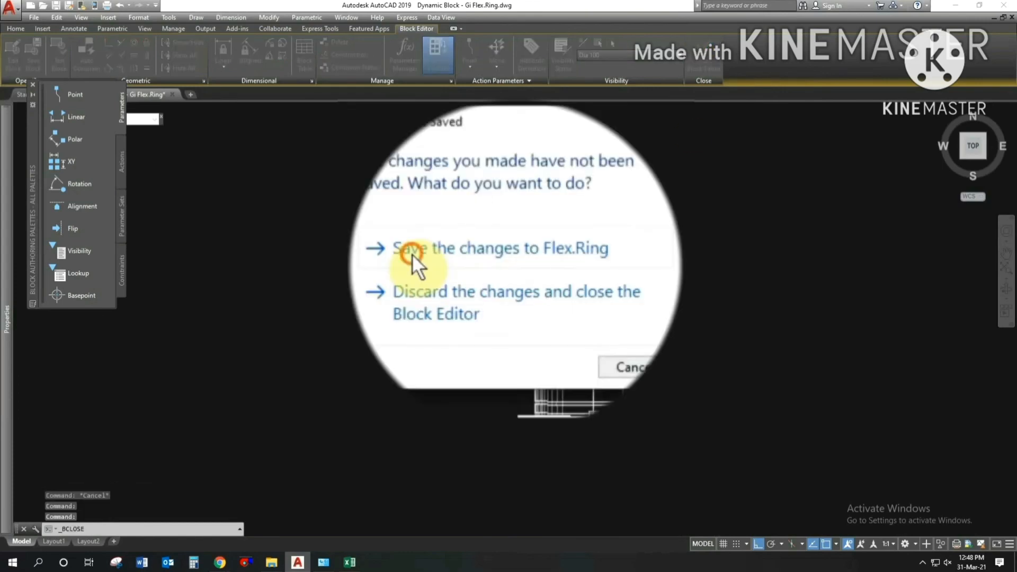
click(413, 255)
scroll(596, 348, down, 3)
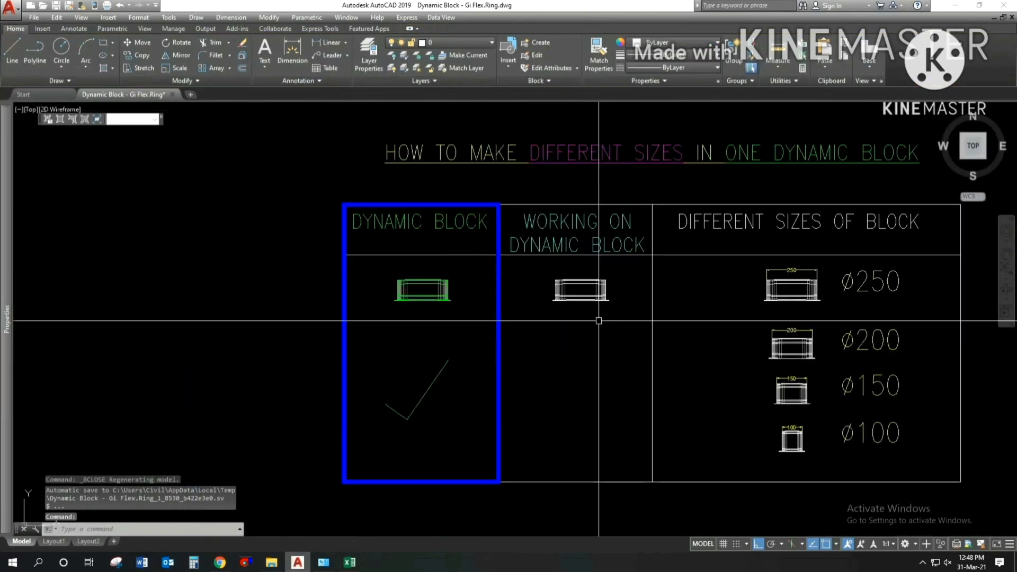
Test the ring block under Working on Dynamic Block by switching its visibility to Dia 200, Dia 150 and Dia 100 in turn.
scroll(513, 317, up, 5)
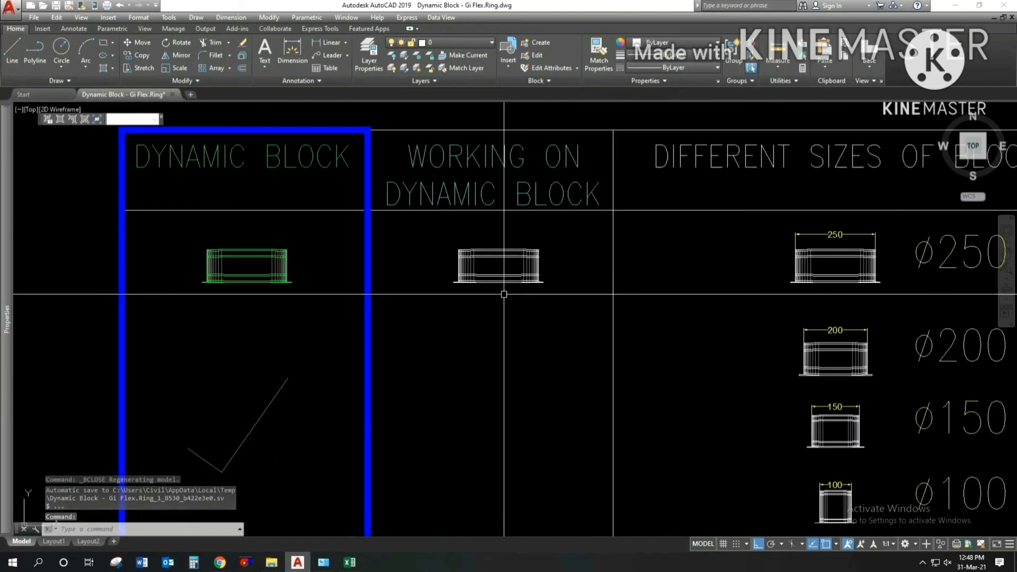
click(521, 260)
click(511, 211)
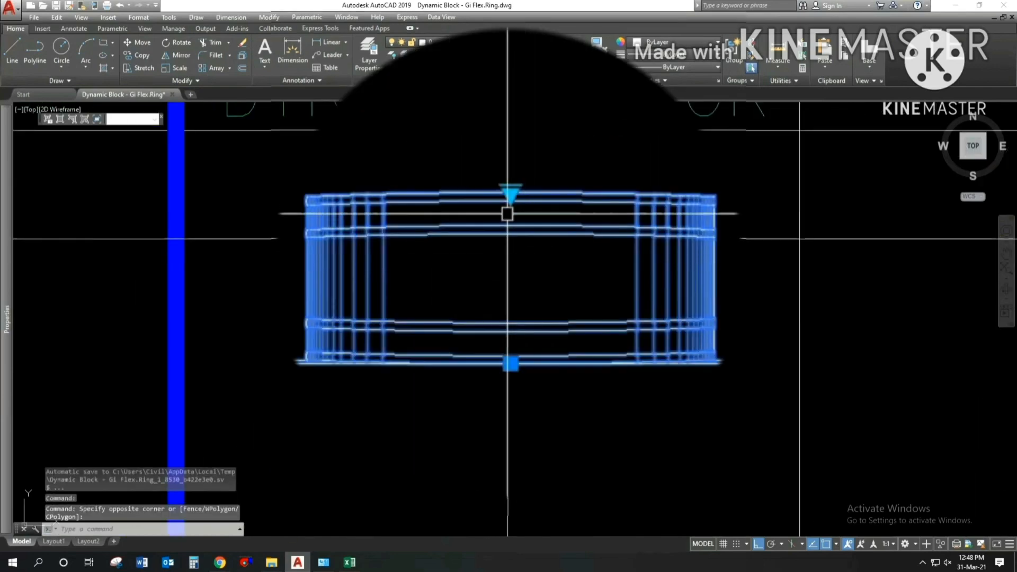
click(511, 196)
click(550, 236)
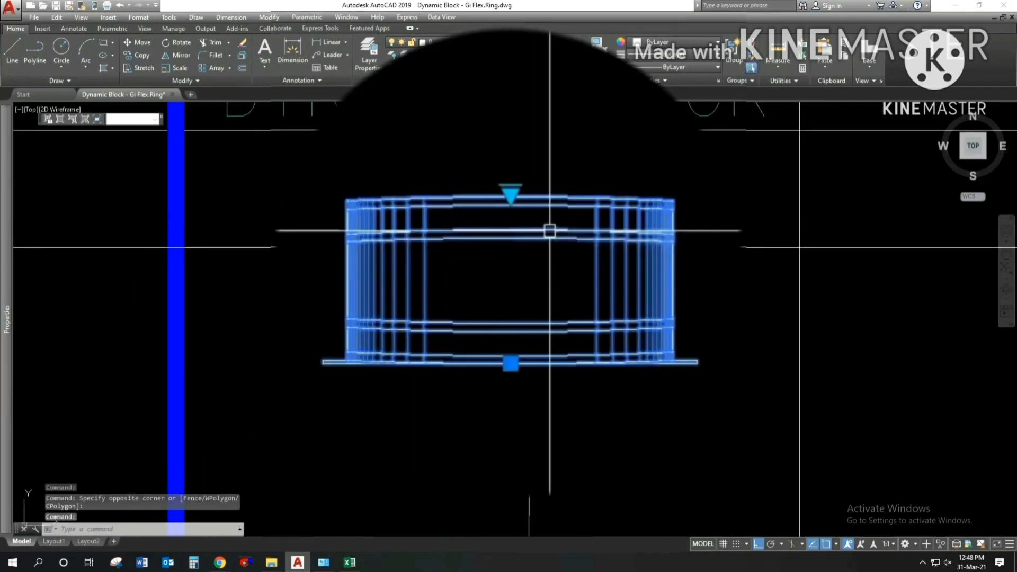
click(511, 191)
click(538, 254)
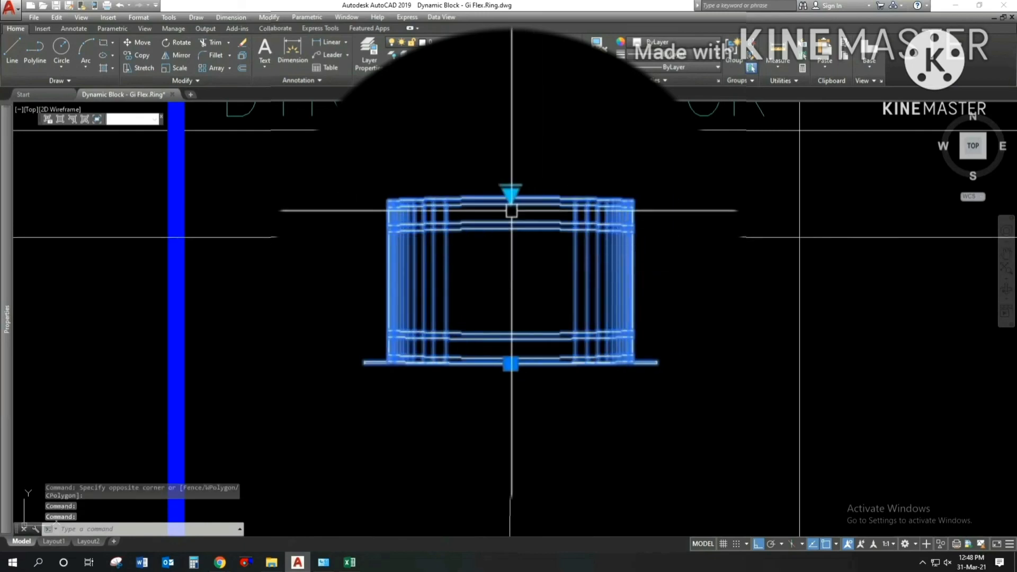
click(511, 192)
click(570, 275)
scroll(539, 267, down, 5)
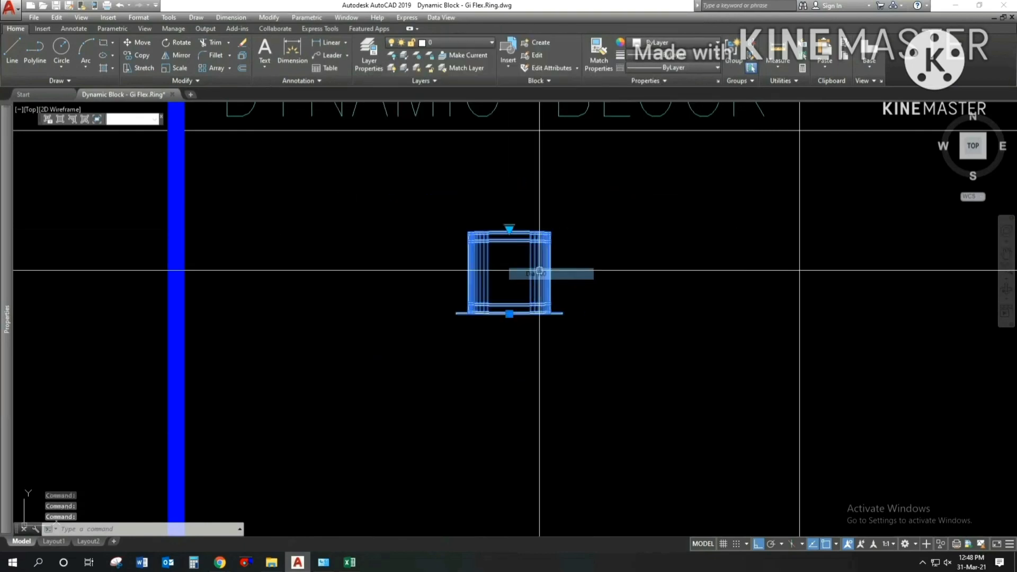
scroll(541, 306, down, 2)
key(Escape)
key(Escape)
key(Escape)
Change the colour of the ring block under Working on Dynamic Block to cyan and finally to green.
scroll(540, 305, down, 2)
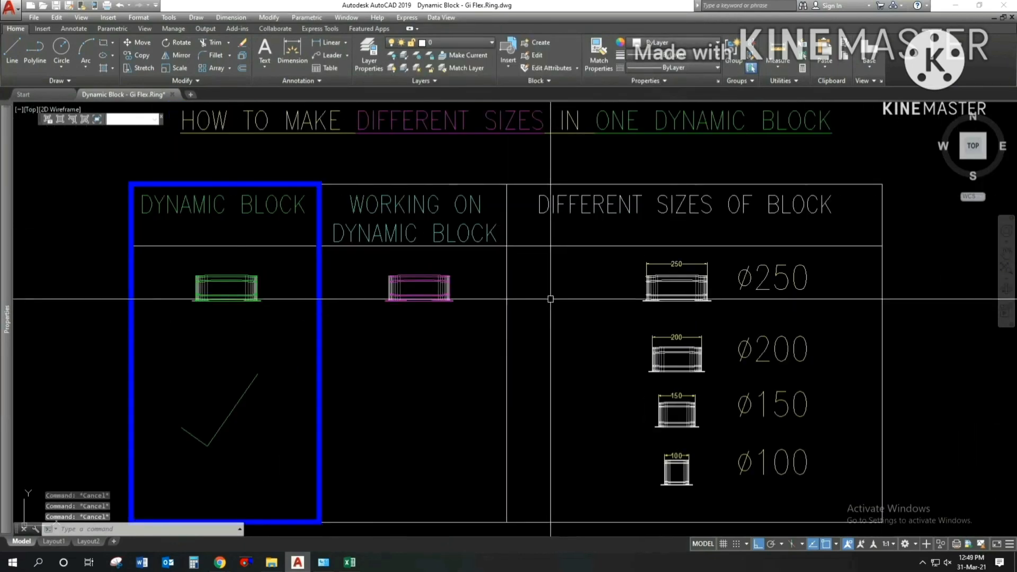
middle_drag(565, 357, 577, 355)
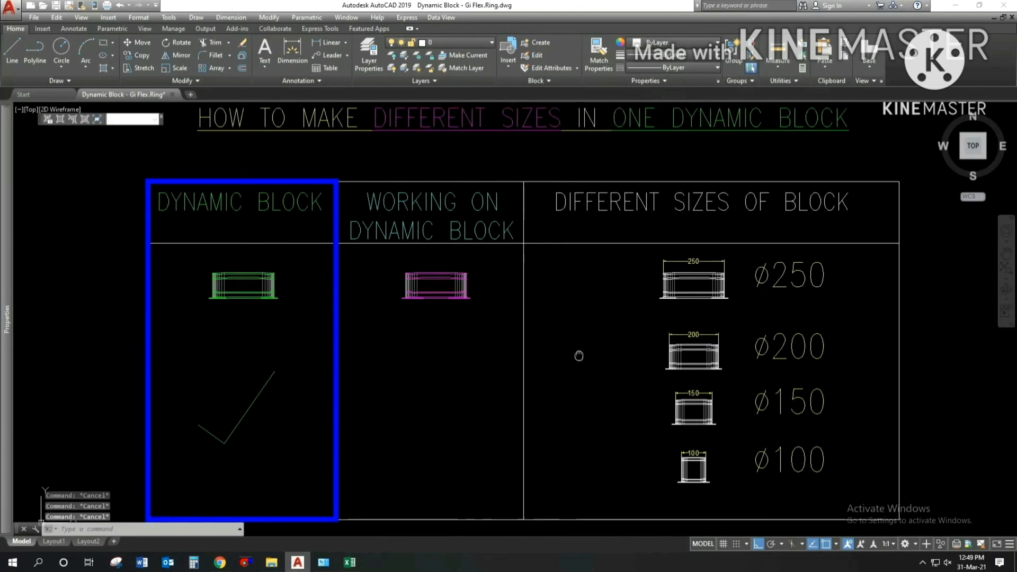
click(451, 293)
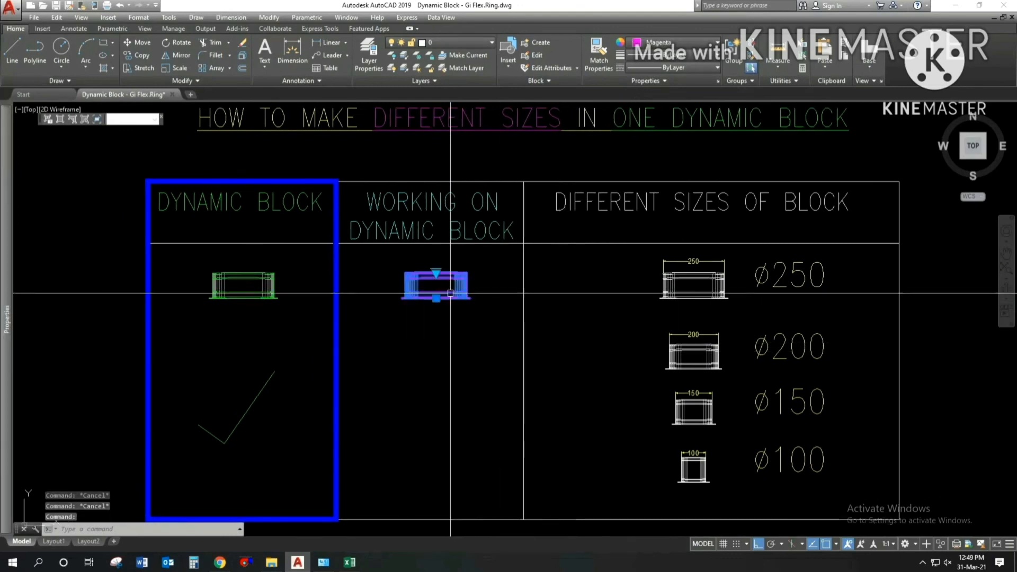
click(677, 44)
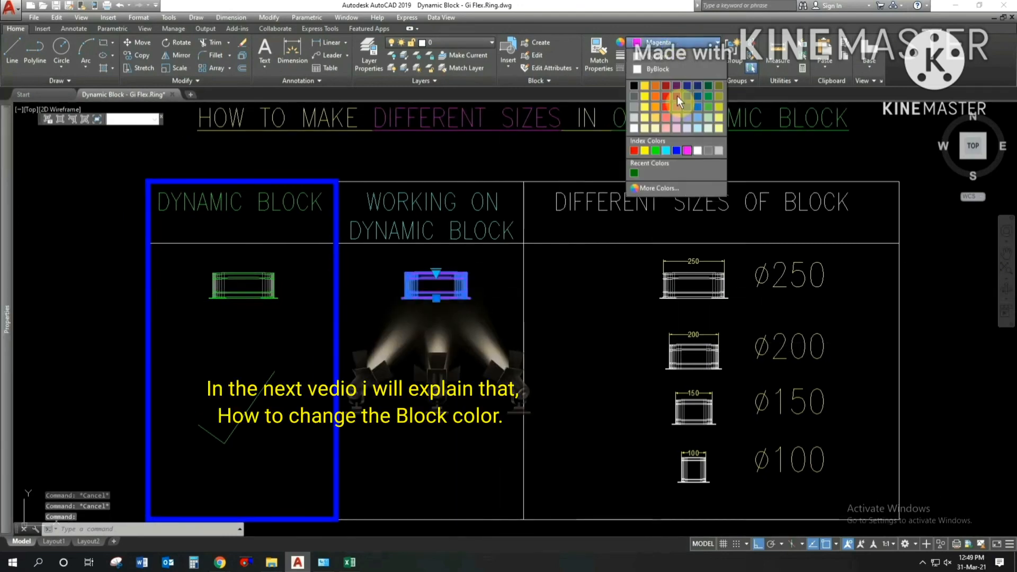
click(669, 149)
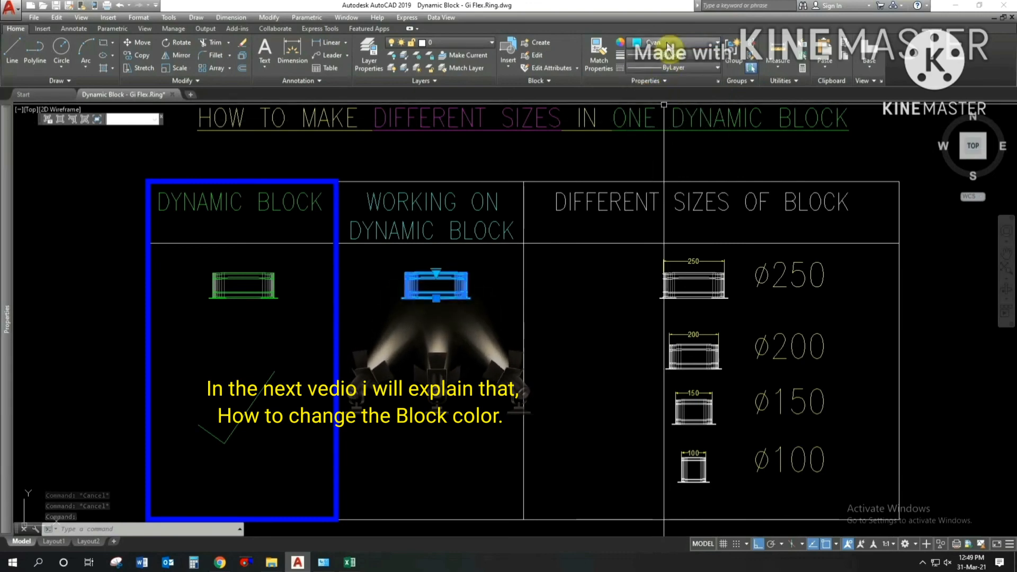
click(656, 151)
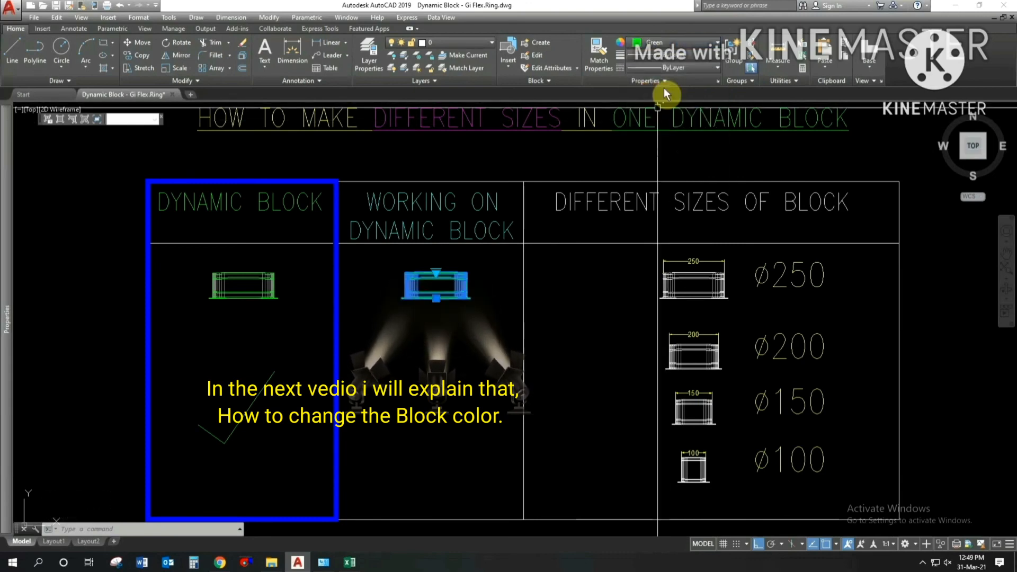
click(671, 43)
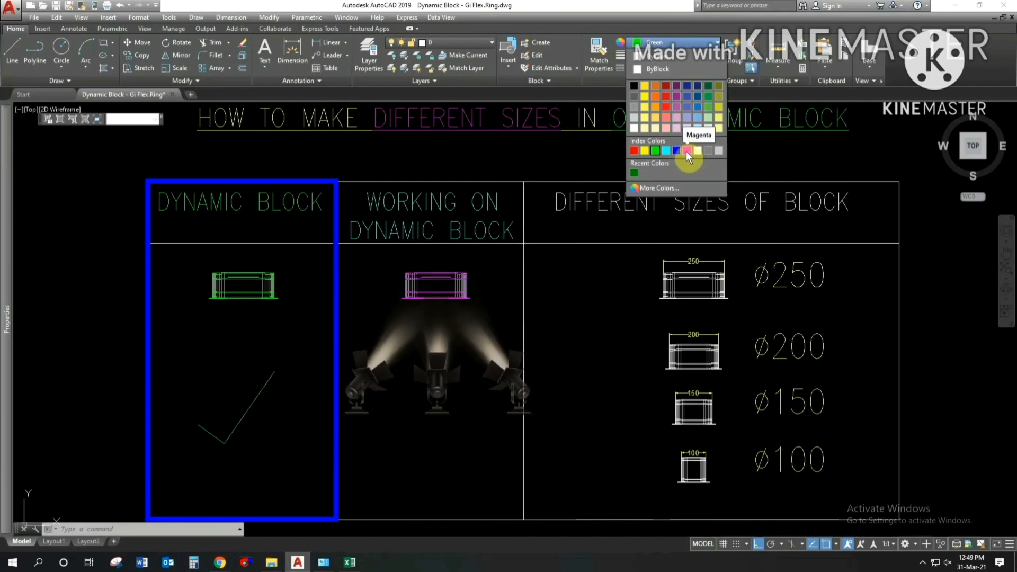
key(Escape)
Zoom the view to frame the whole block size table with its title.
scroll(503, 345, down, 3)
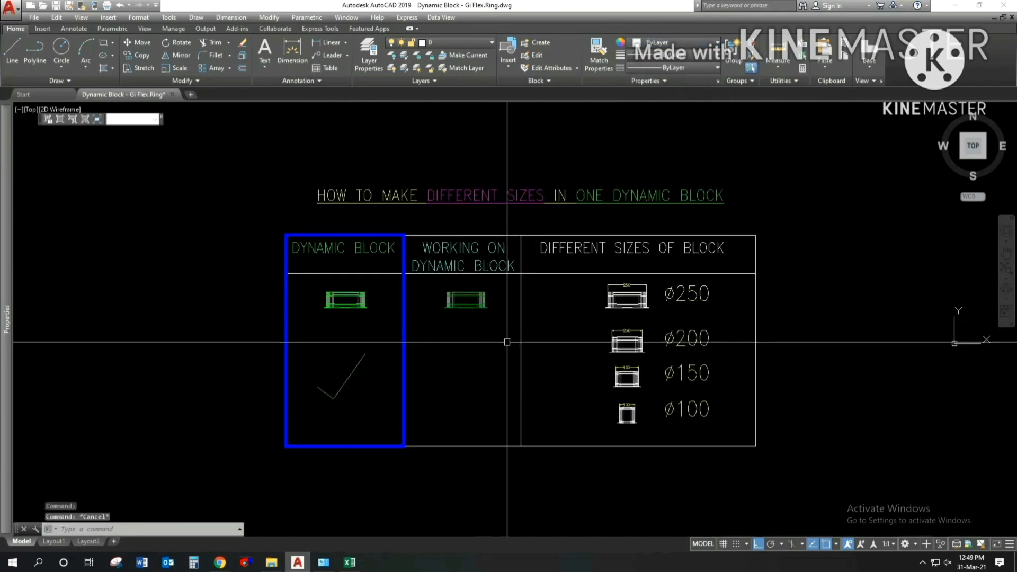
middle_drag(508, 342, 510, 322)
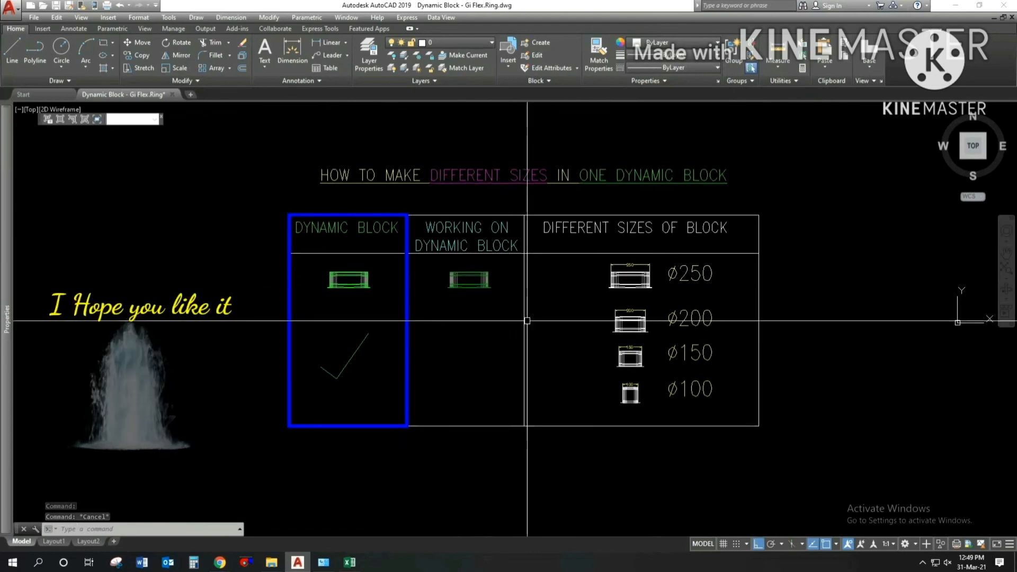
text(z)
key(Return)
click(821, 496)
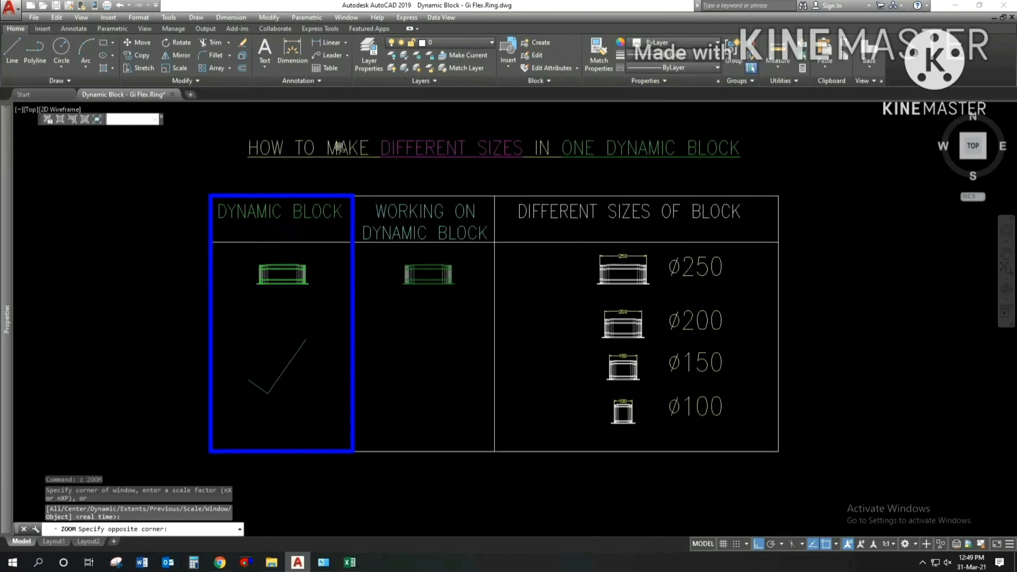
key(Escape)
key(Escape)
key(Escape)
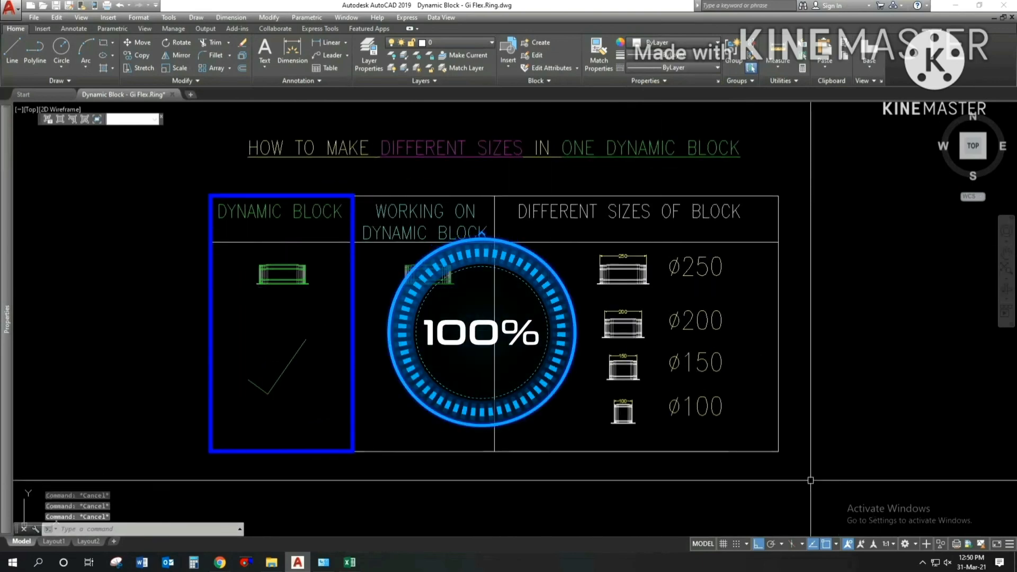